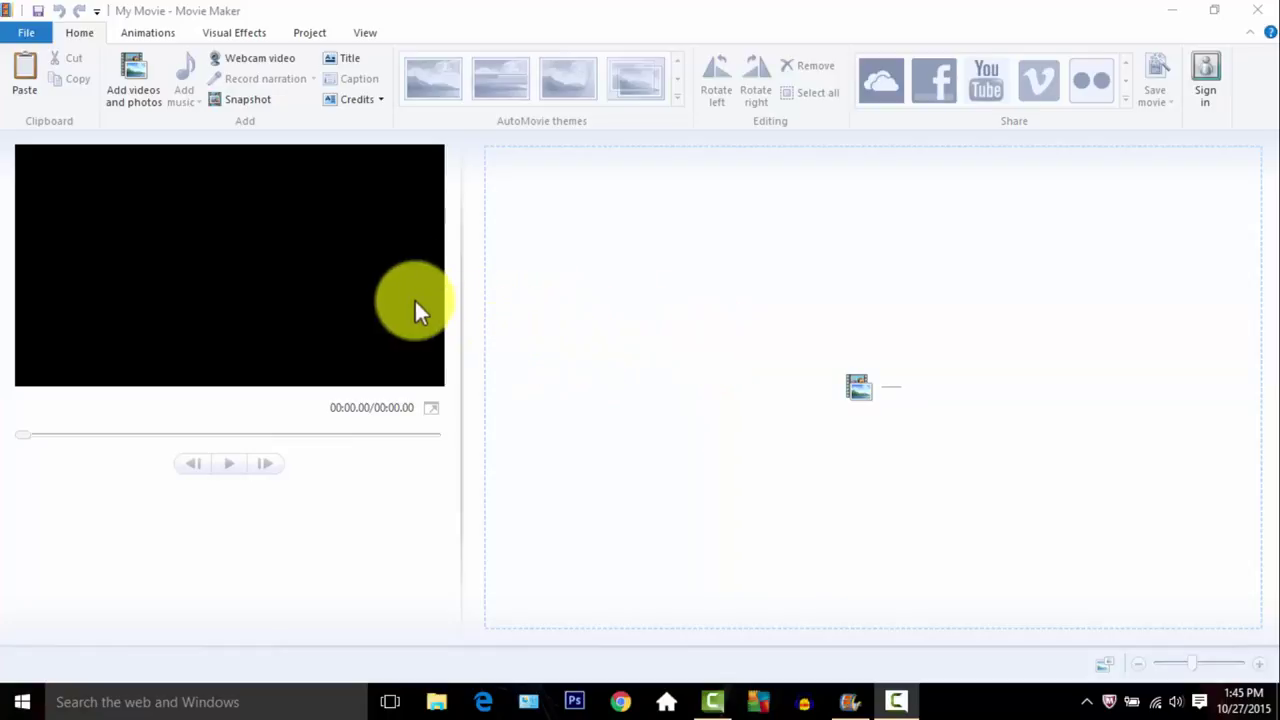
- Start adding videos and browse the Documents and Complete Videos folders for the recording
left_click(146, 82)
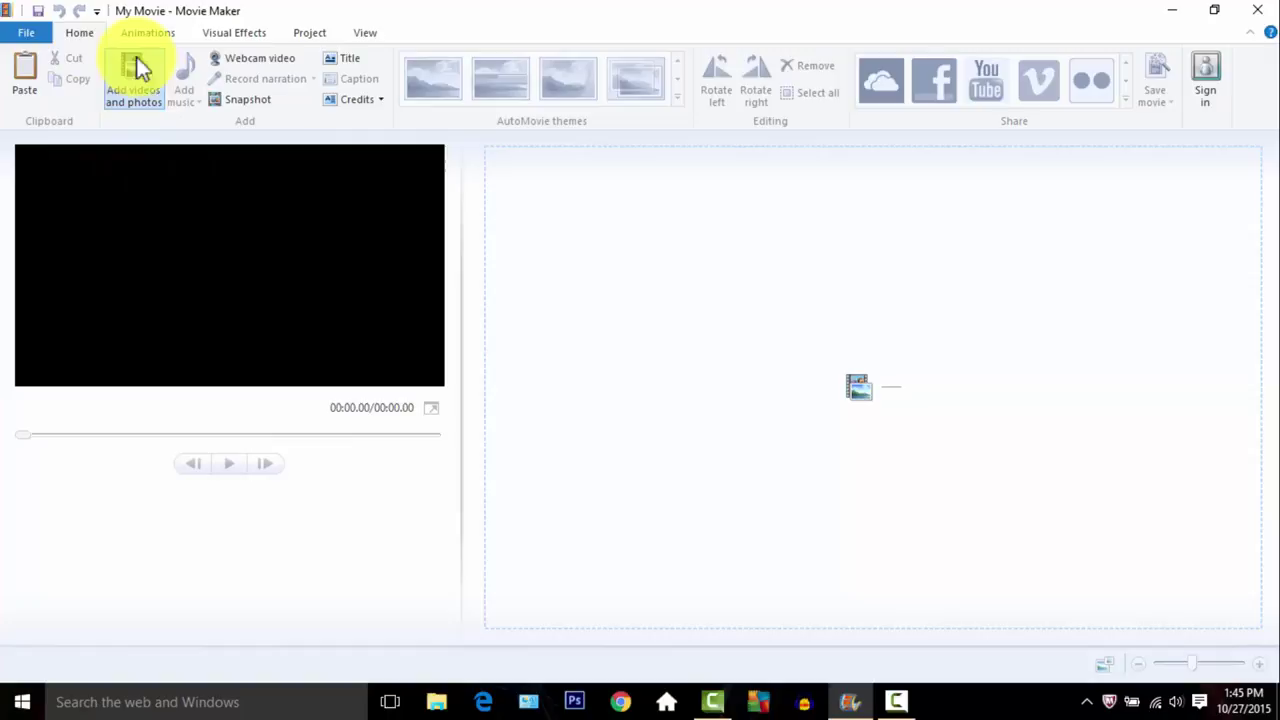
left_click(150, 68)
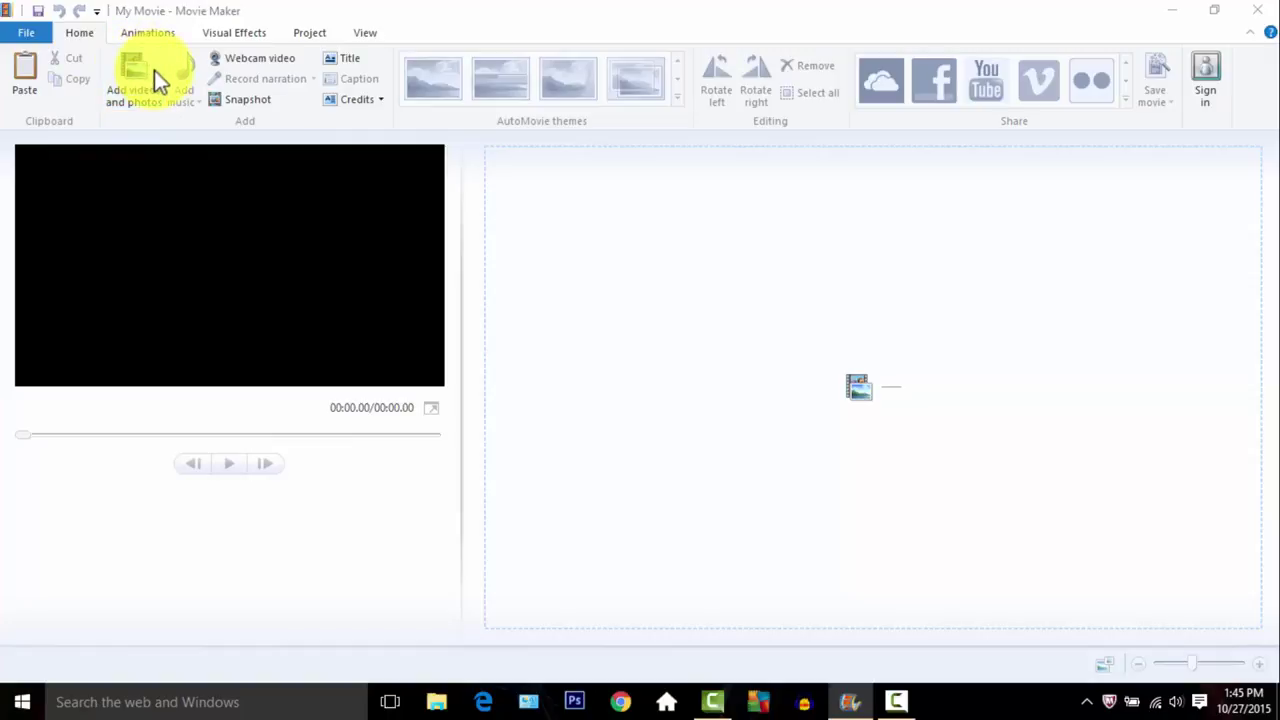
left_click(140, 78)
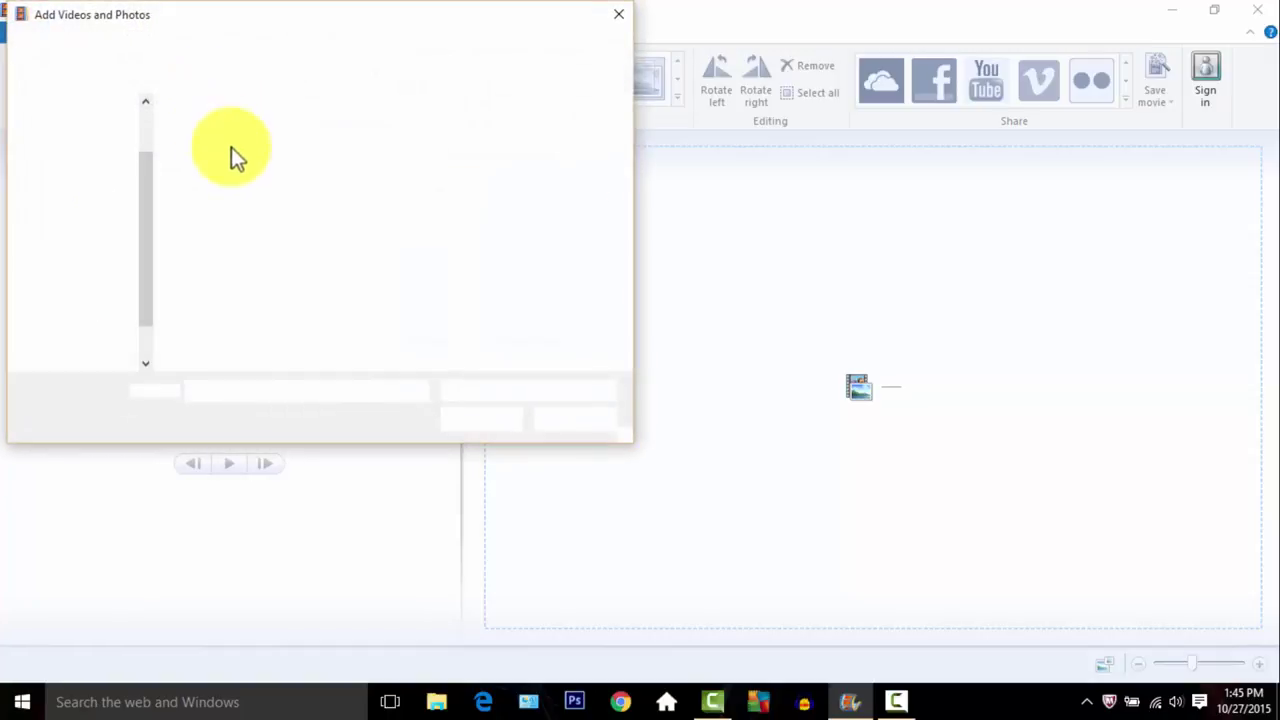
scroll(78, 285, "down", 3)
scroll(82, 305, "down", 1)
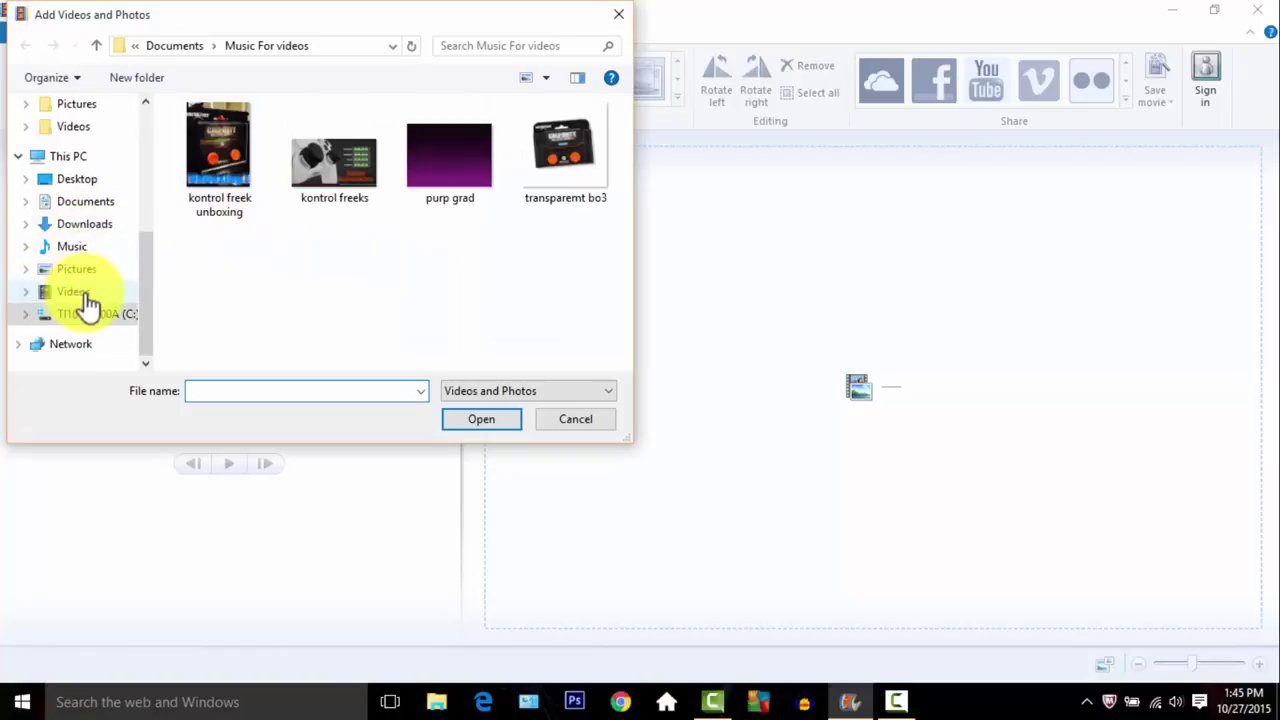
left_click(93, 205)
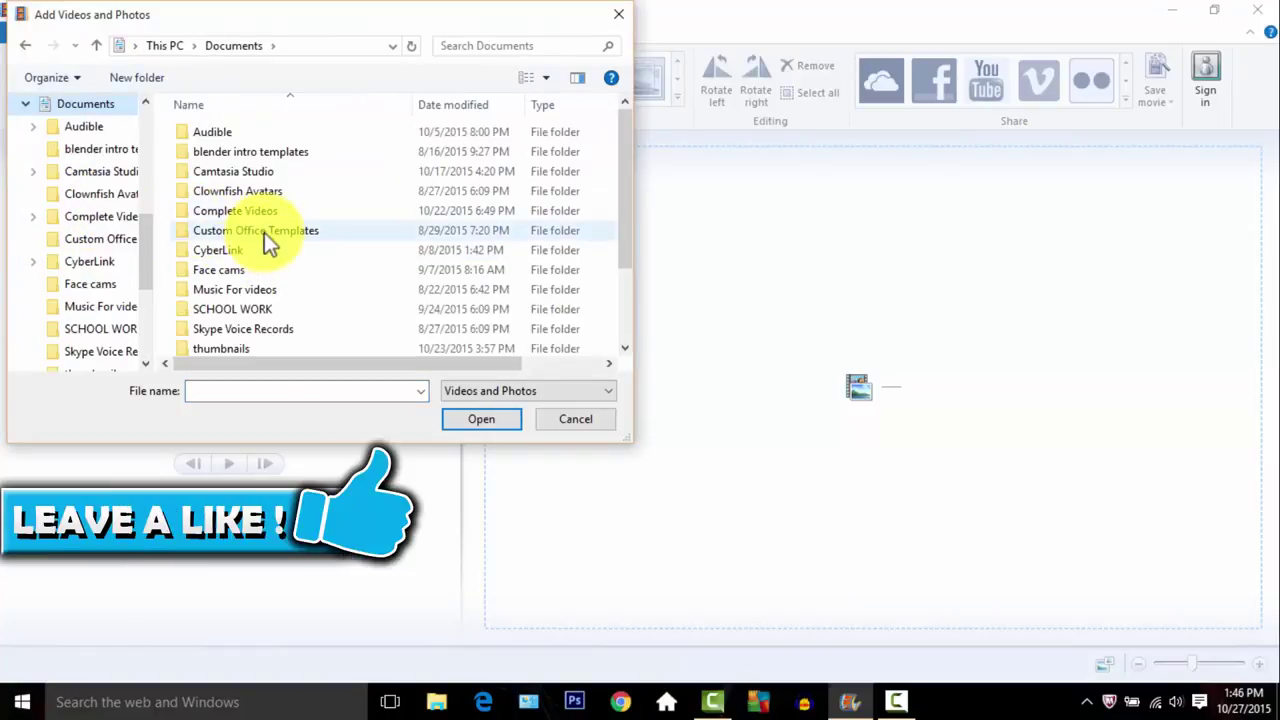
left_click(271, 214)
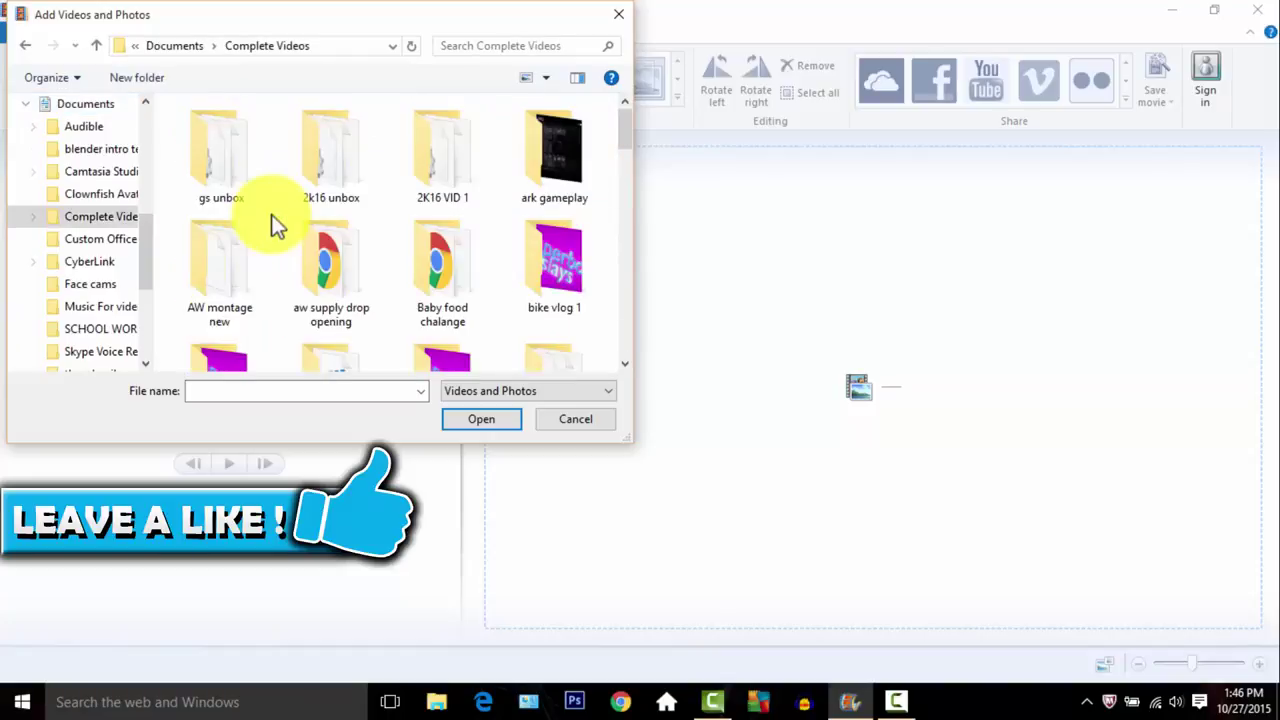
scroll(469, 275, "down", 3)
scroll(186, 290, "up", 5)
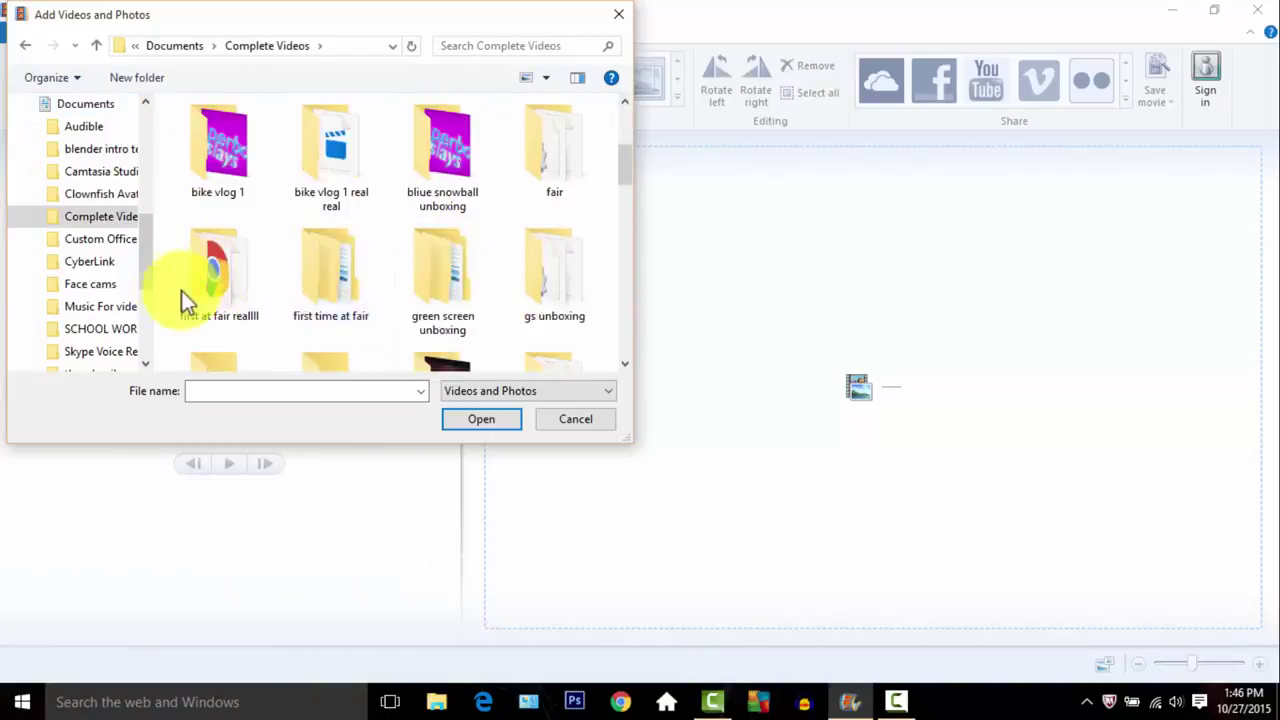
scroll(77, 266, "down", 5)
scroll(88, 278, "up", 10)
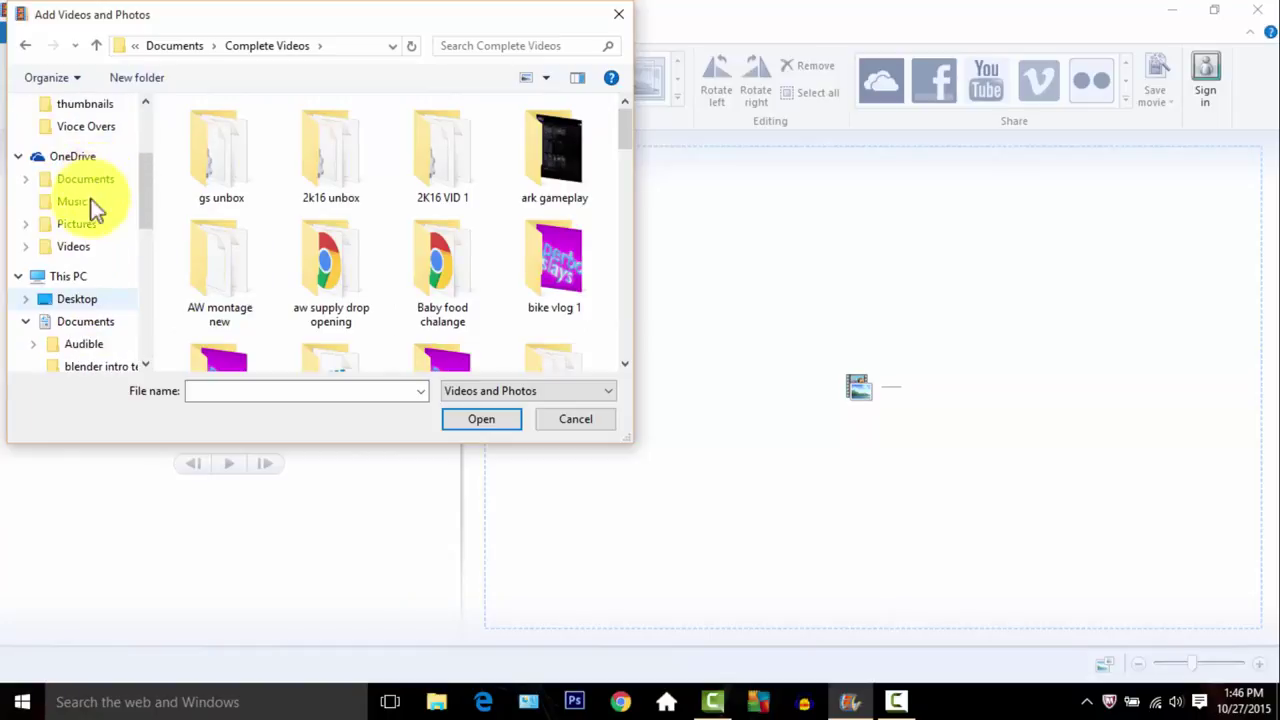
- Import Upload Studio 10 from OneDrive > Videos > Xbox Game DVR into the storyboard
left_click(76, 246)
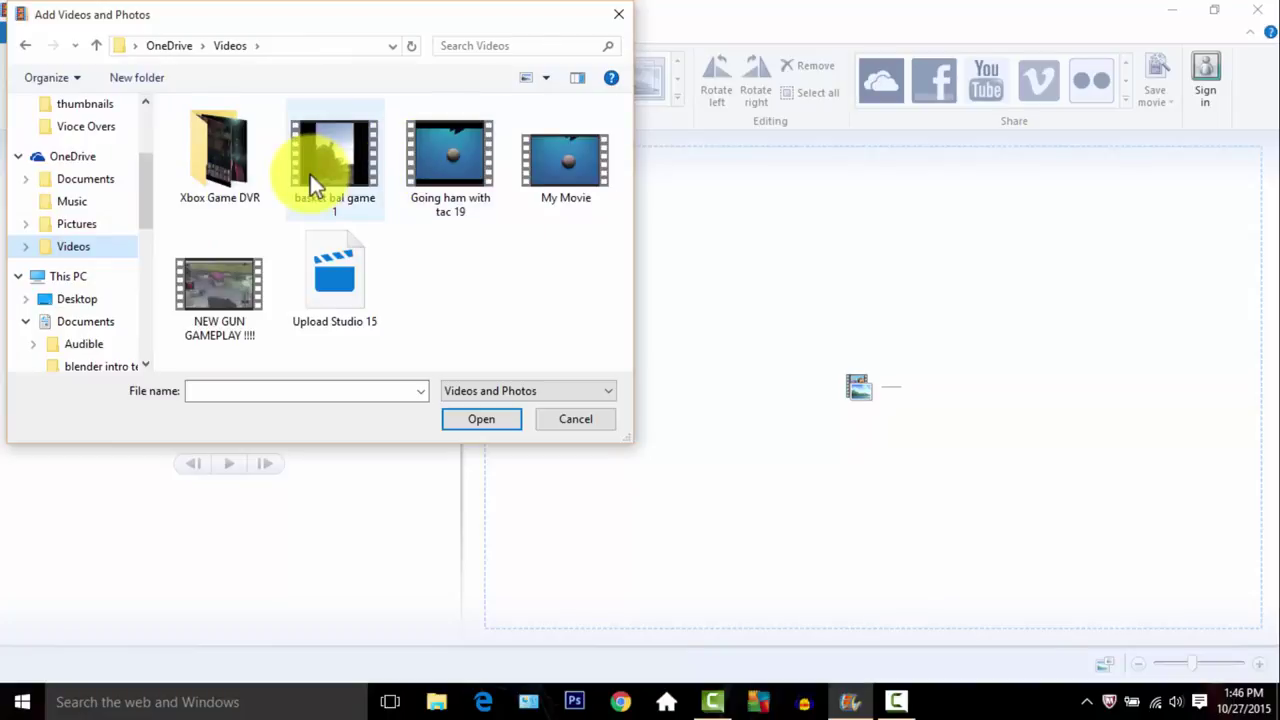
left_click(245, 169)
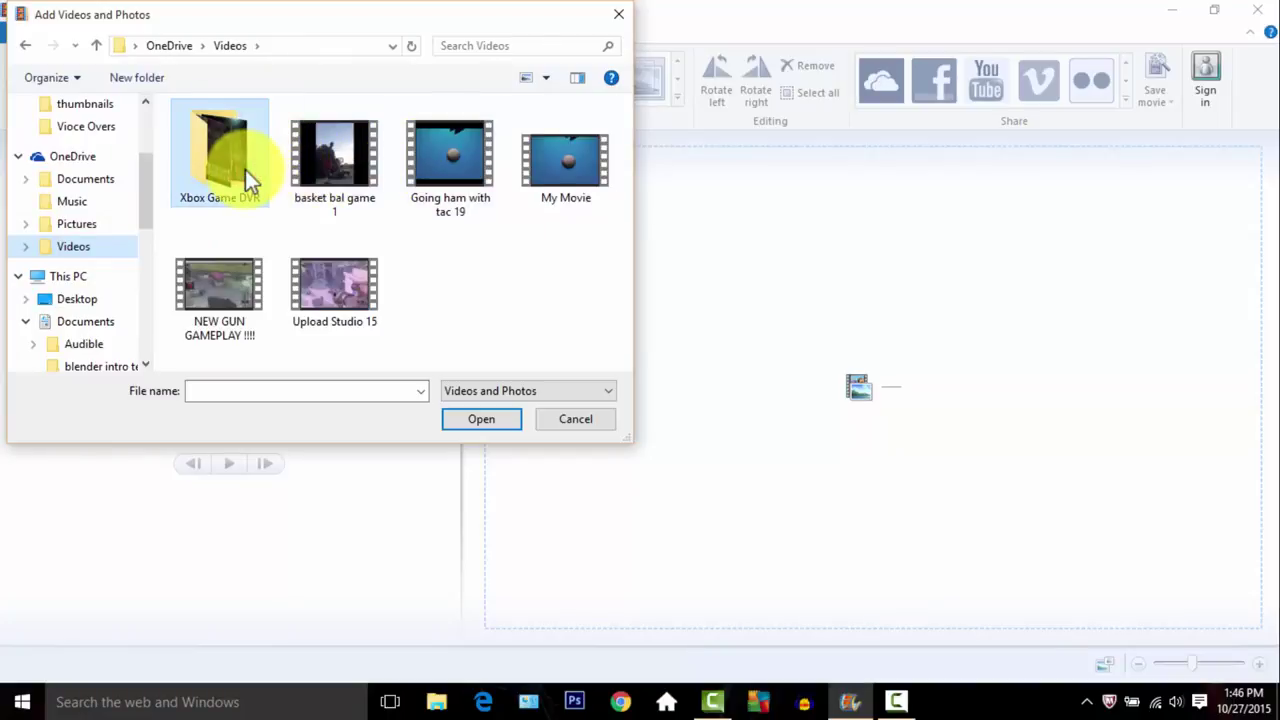
double_click(250, 170)
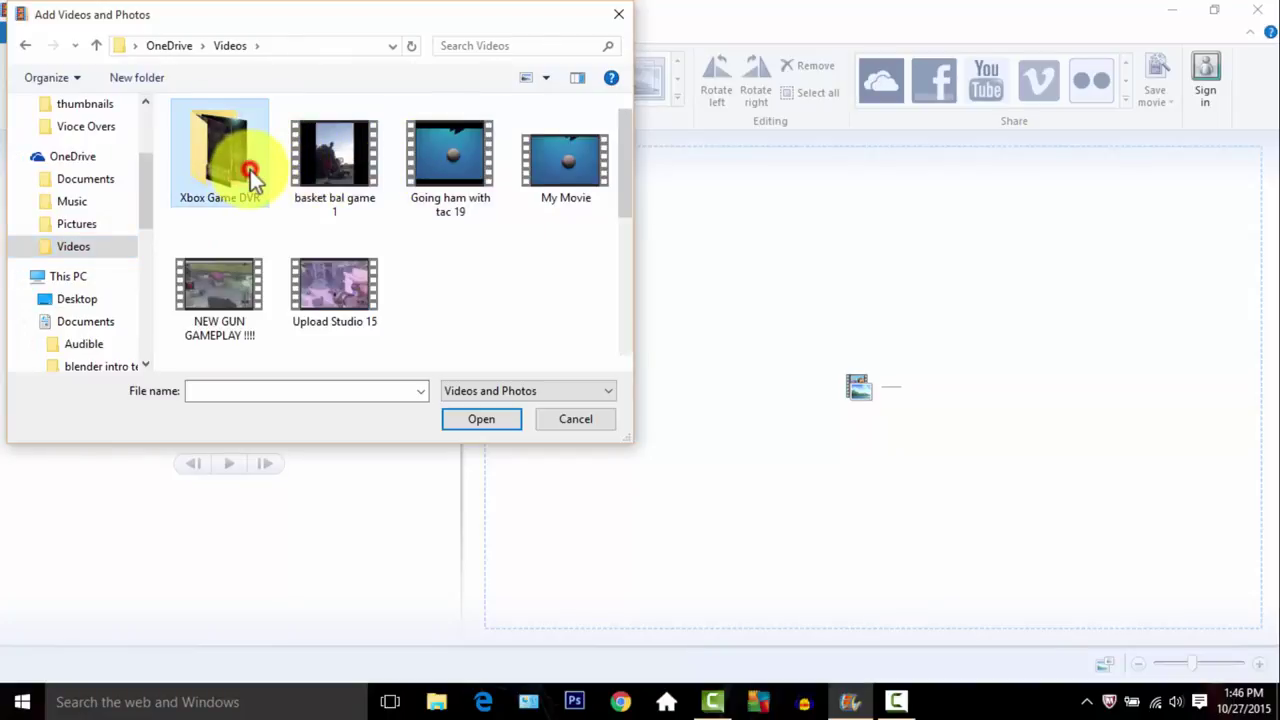
scroll(515, 286, "down", 3)
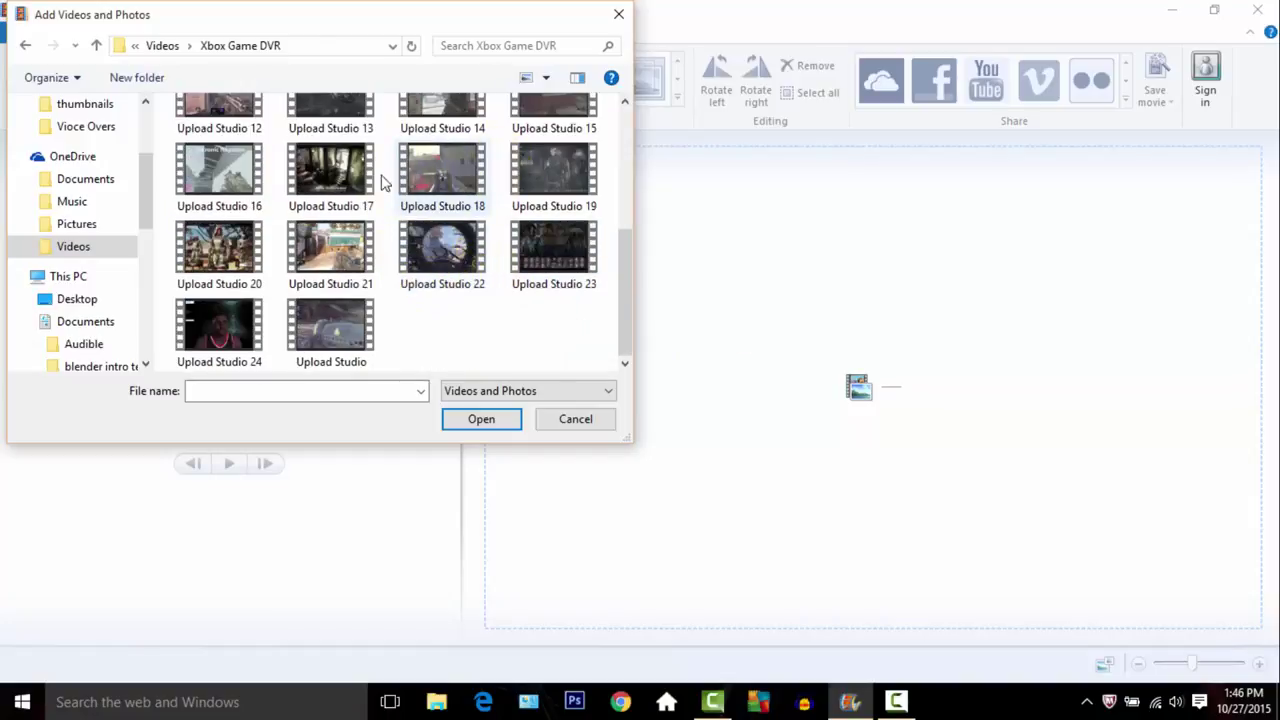
scroll(287, 190, "up", 3)
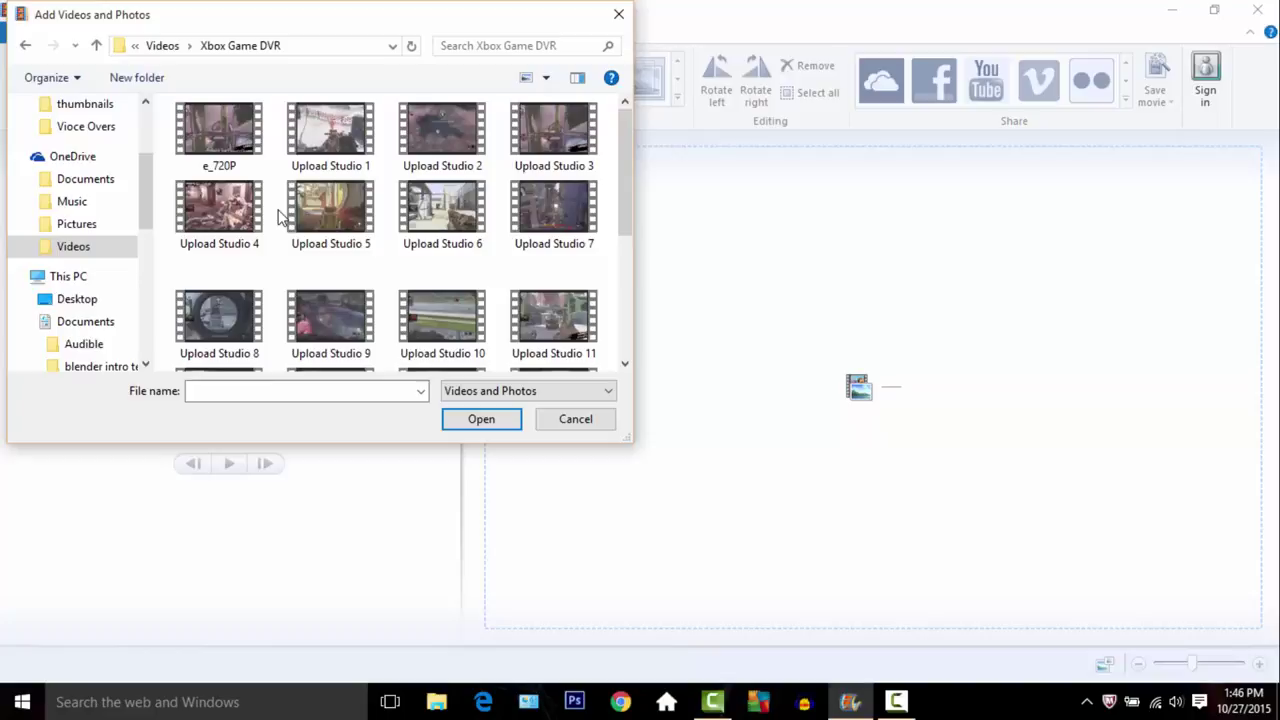
scroll(290, 200, "down", 1)
left_click(447, 190)
double_click(447, 190)
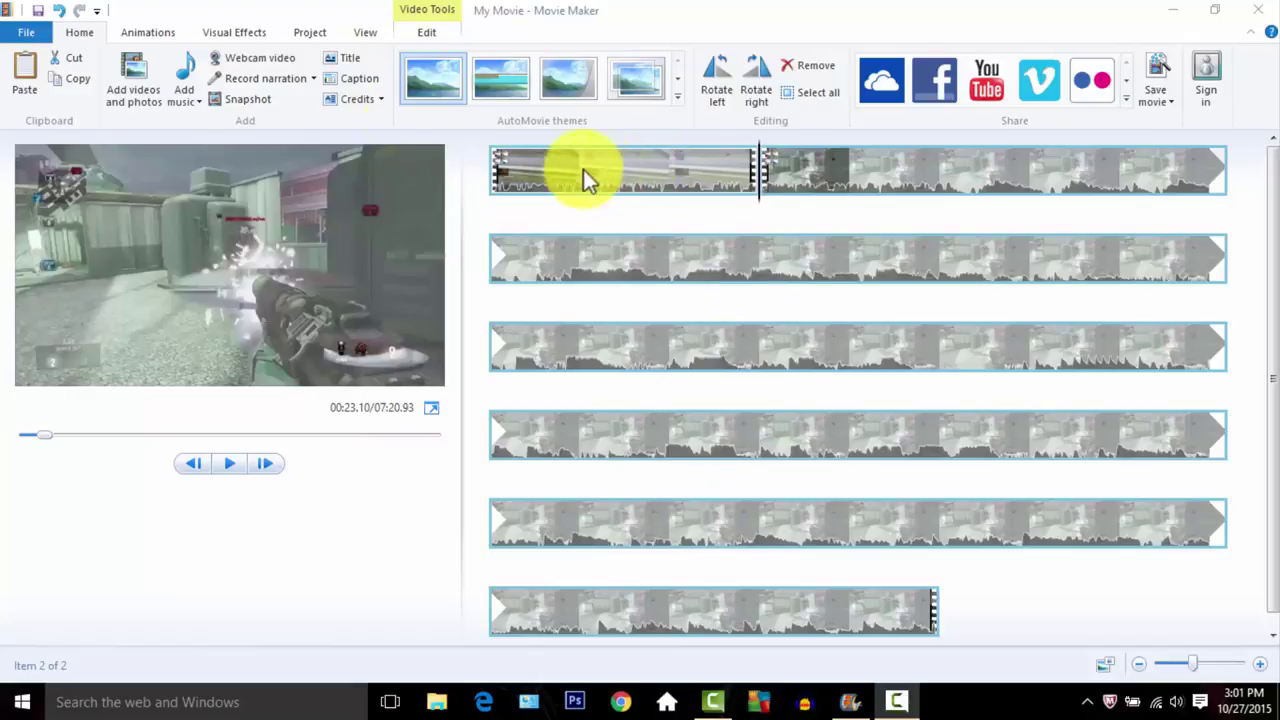
- Import both the Intro and Outro clips from Documents > Video needs together
left_click(147, 68)
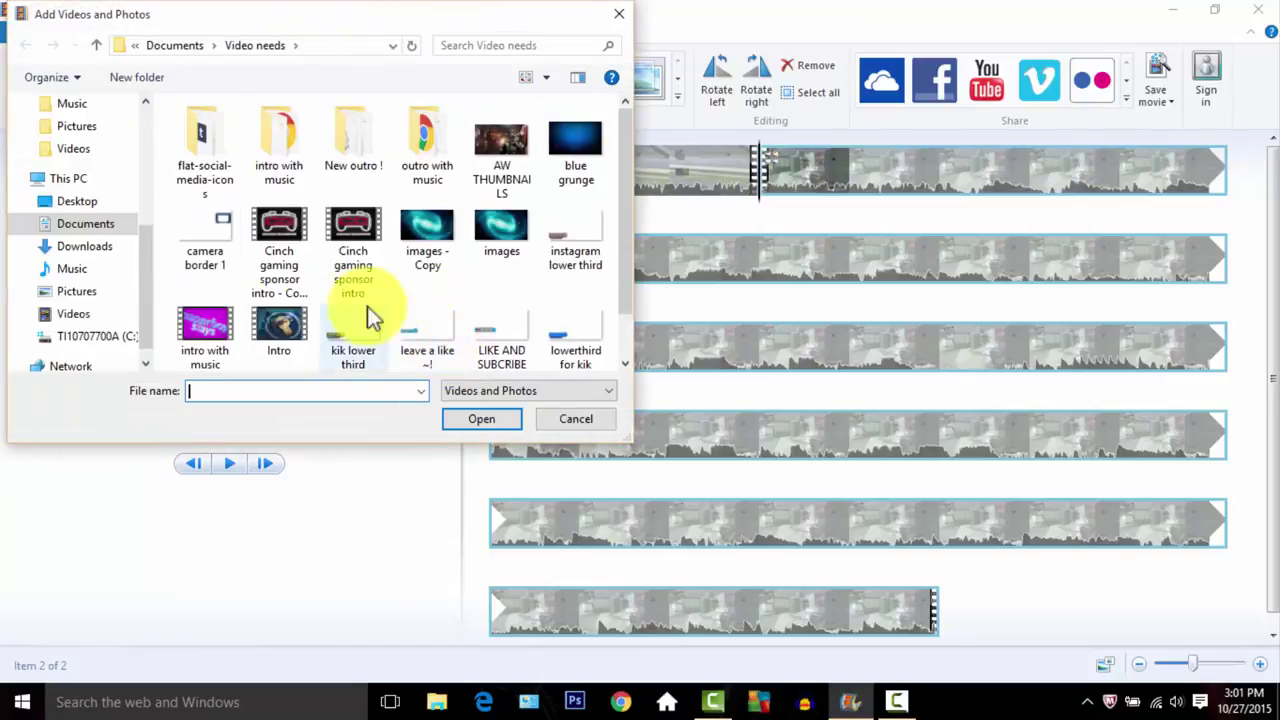
left_click(72, 226)
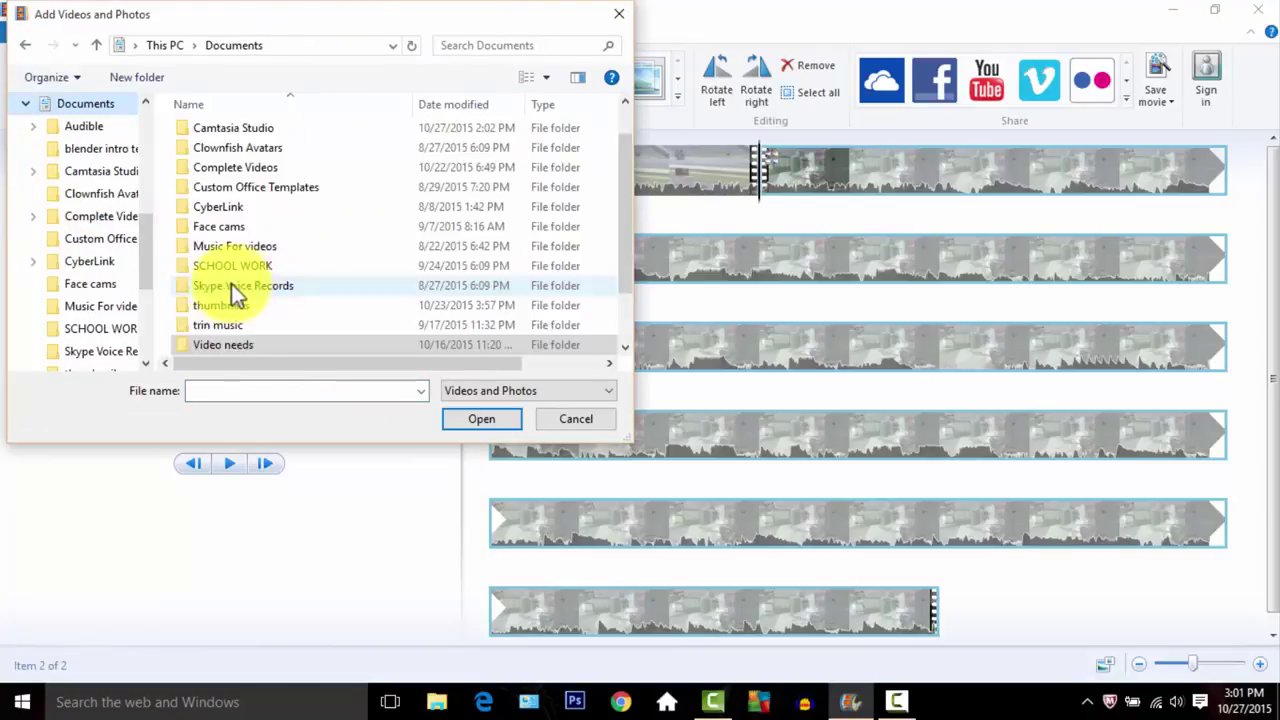
scroll(231, 283, "down", 2)
left_click(258, 287)
double_click(258, 287)
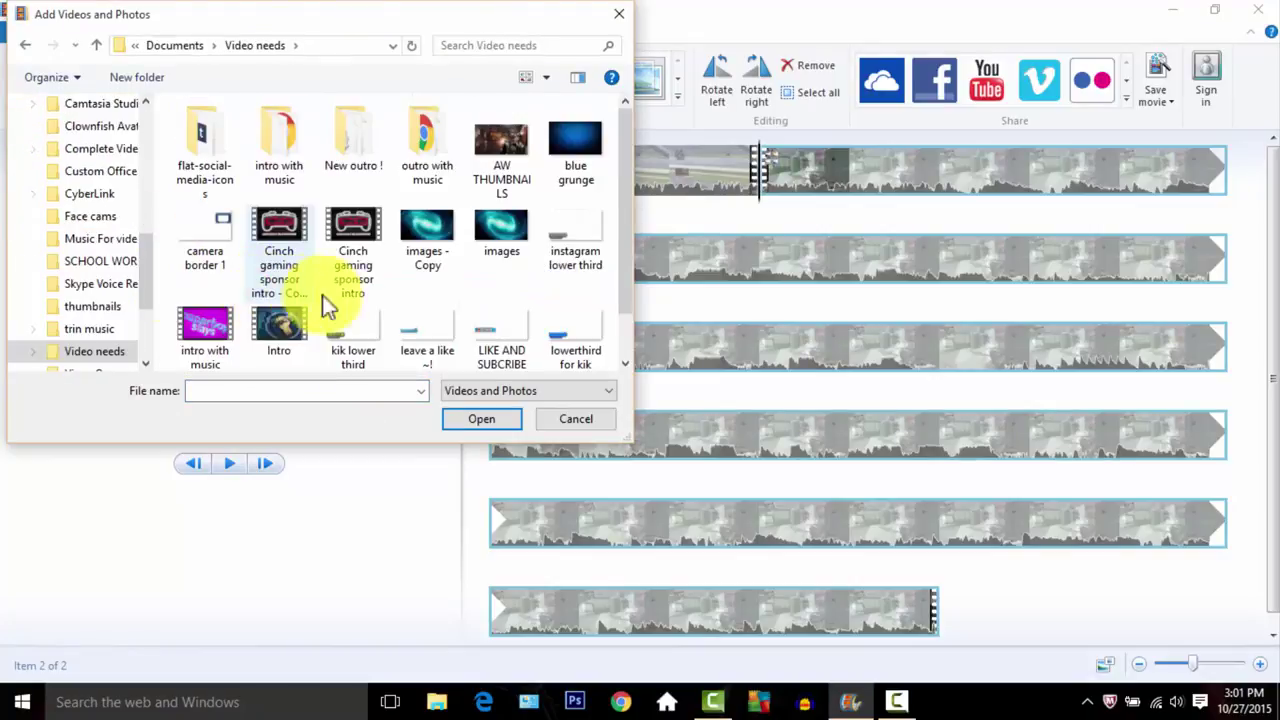
scroll(414, 305, "down", 1)
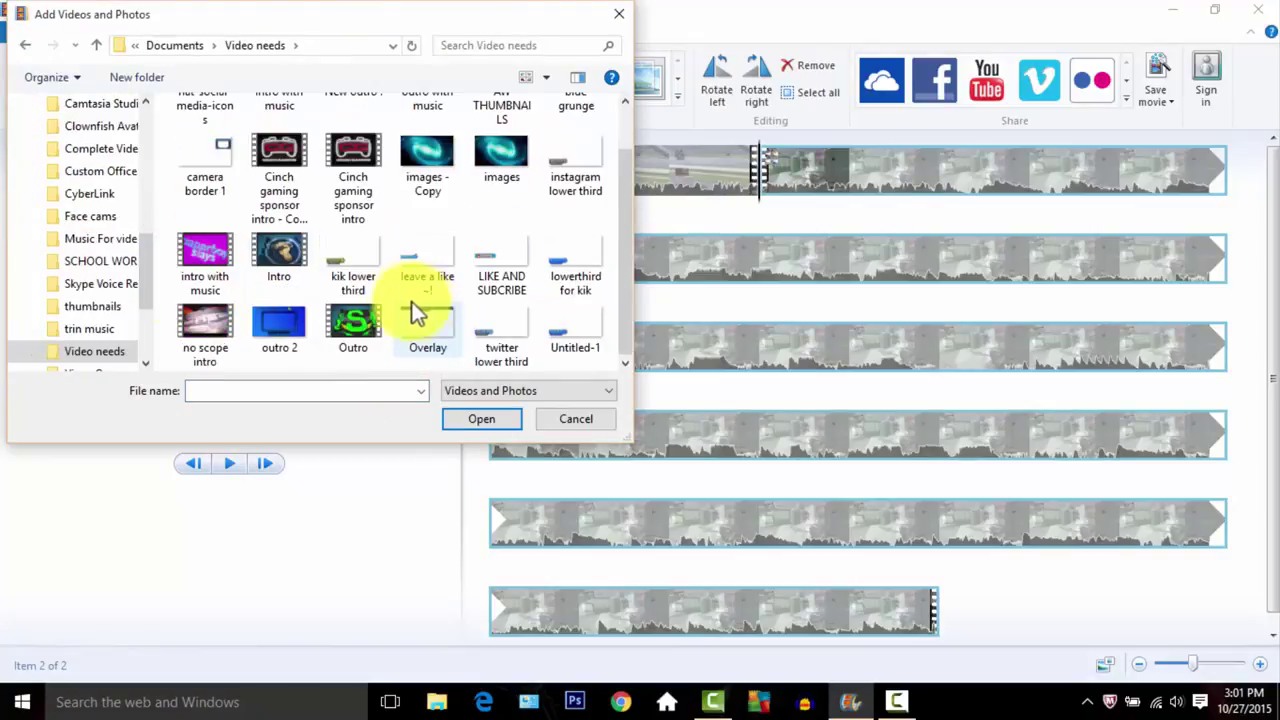
left_click(278, 253)
left_click(370, 332, "ctrl")
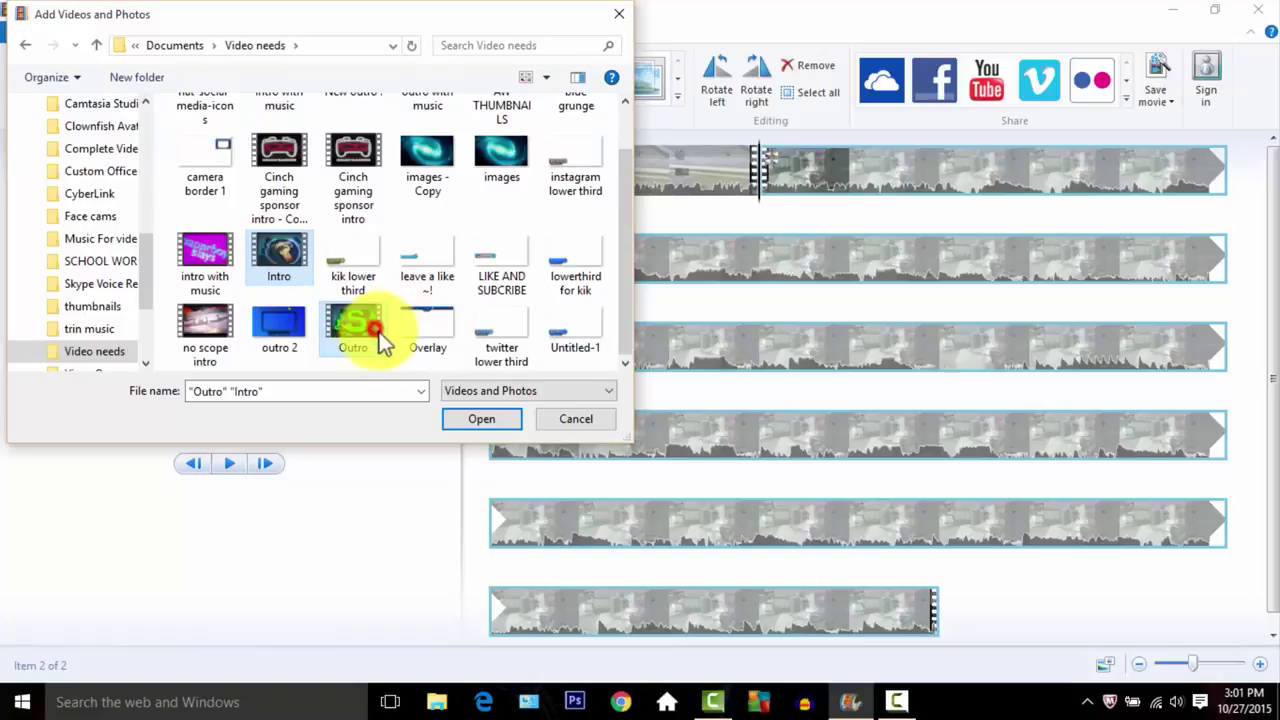
left_click(456, 419)
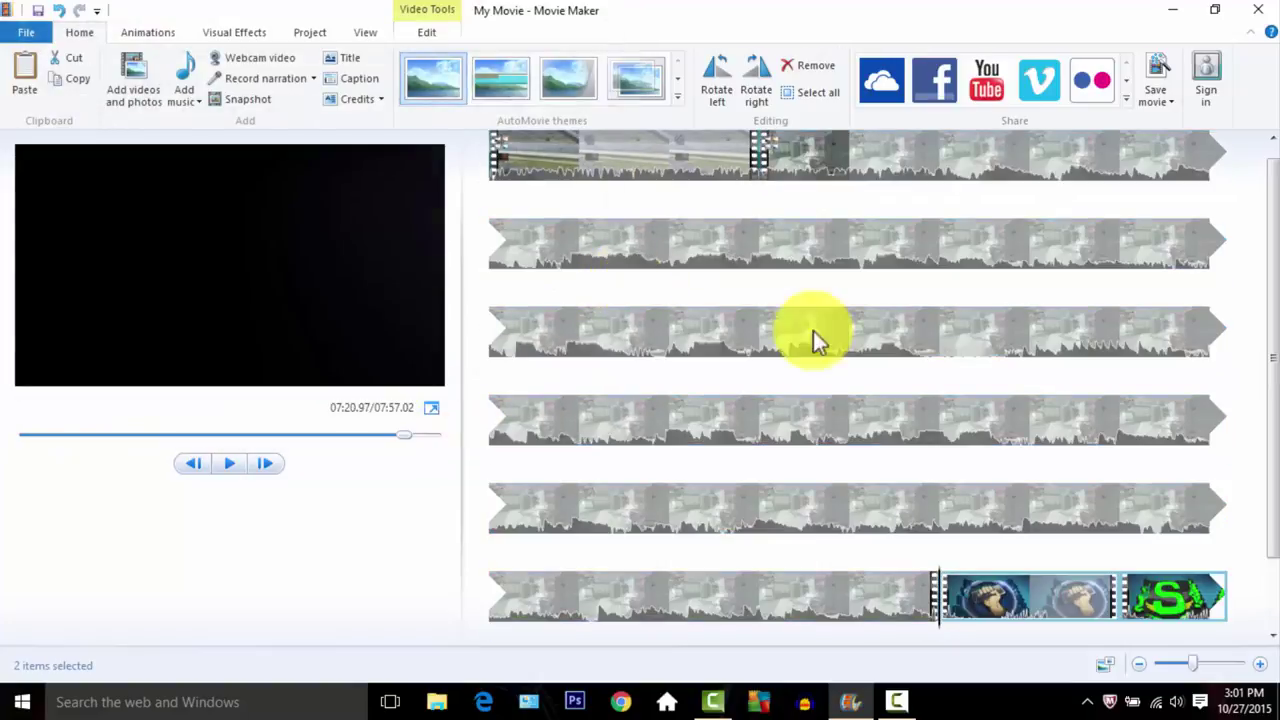
- Split the Intro clip where the Paperboy225 logo appears
left_click_drag(1118, 566, 1066, 575)
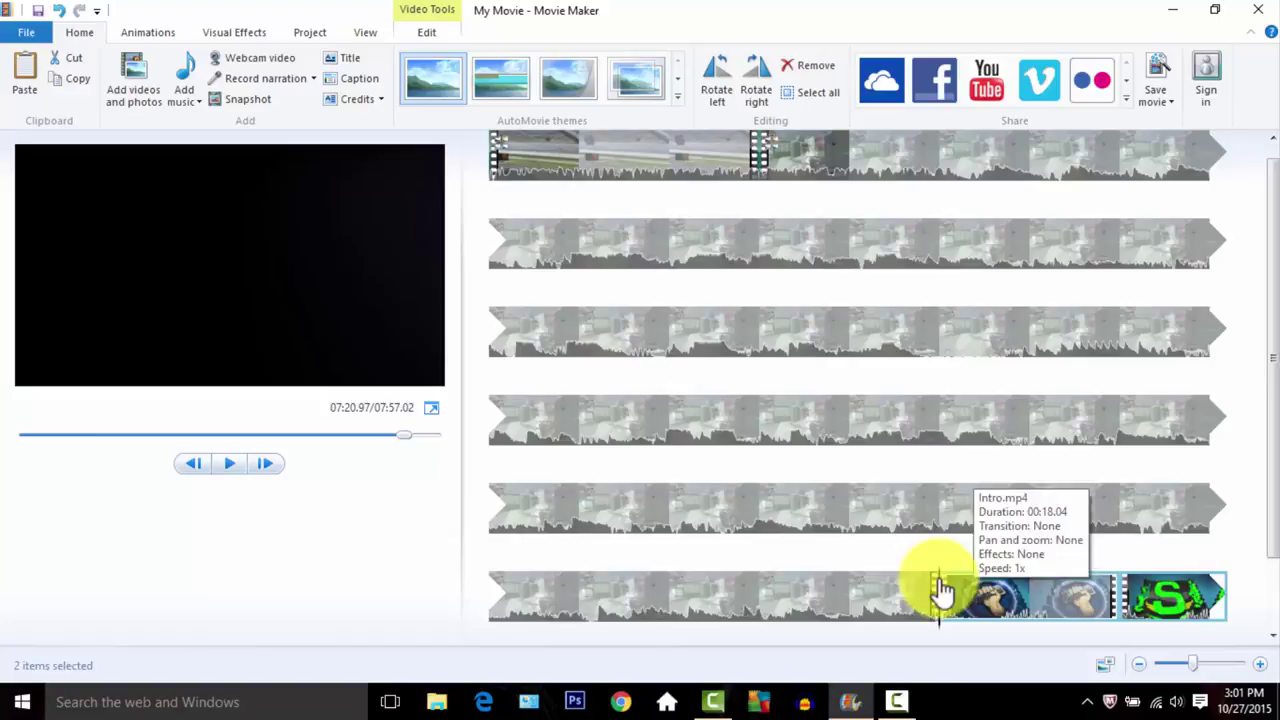
left_click_drag(937, 591, 1117, 598)
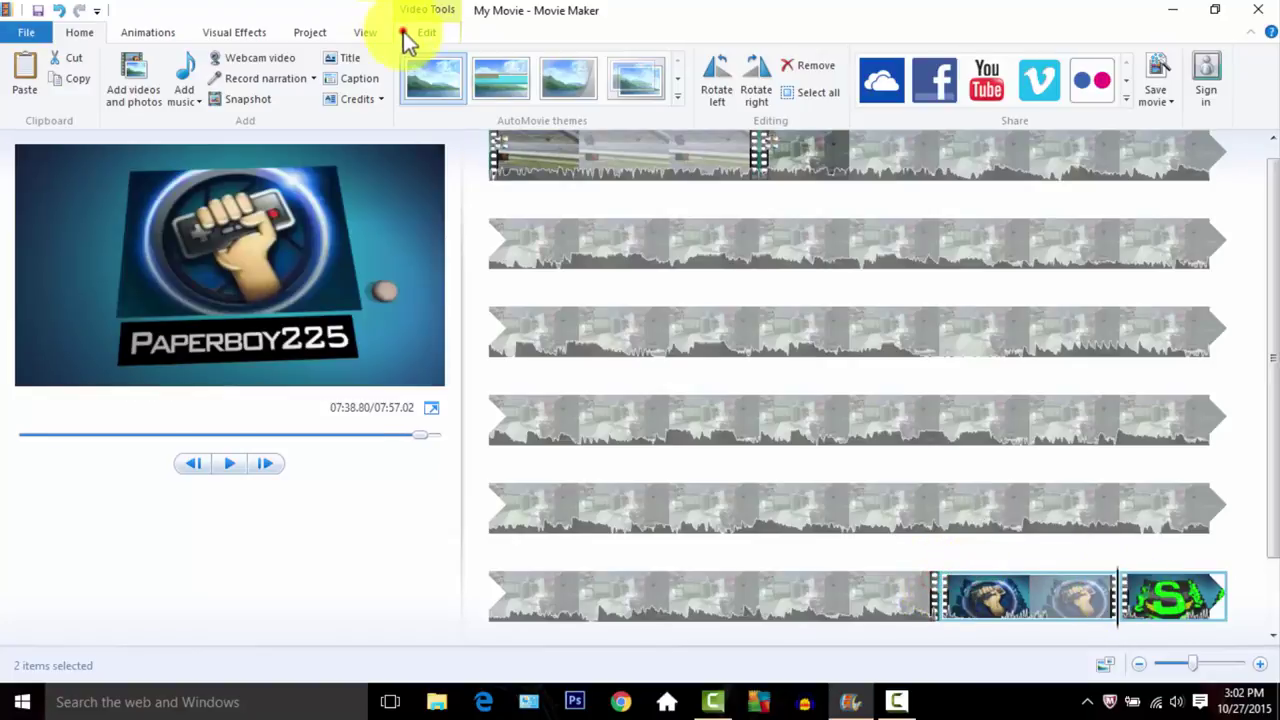
left_click(408, 33)
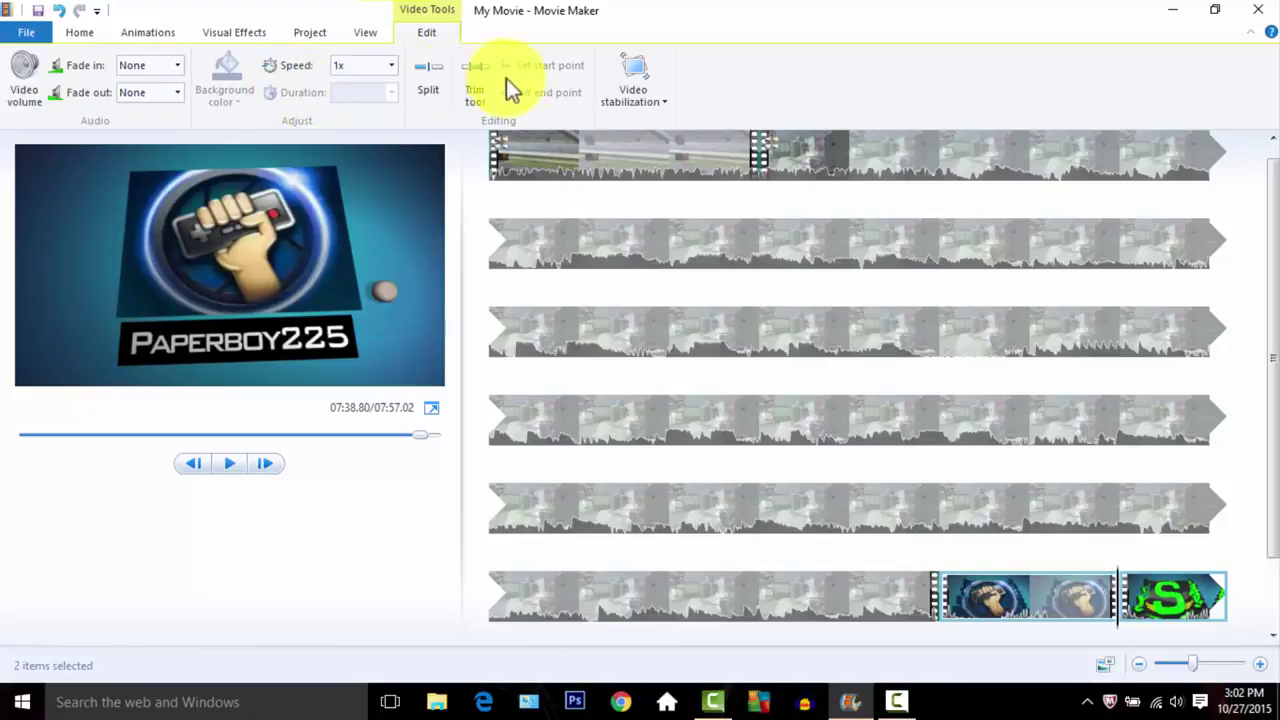
left_click(425, 82)
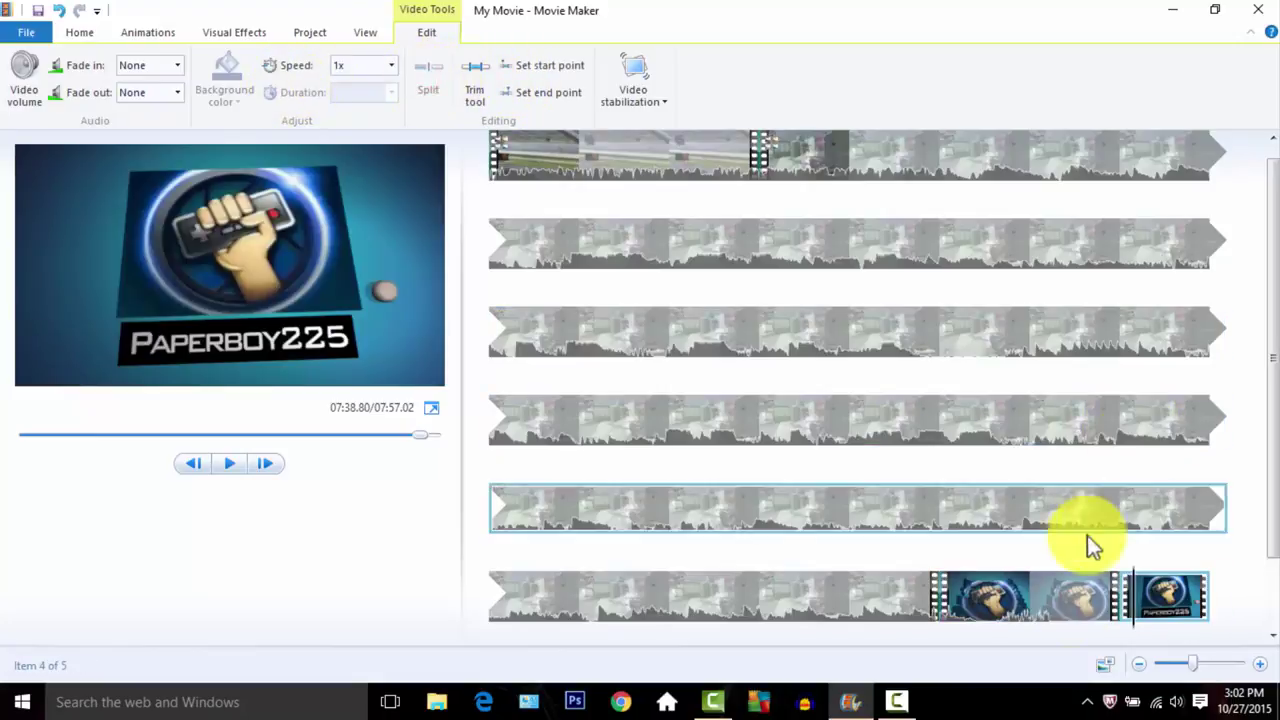
- Move the Paperboy225 logo clip to the start of the movie and return to Home
left_click_drag(1178, 602, 1134, 600)
left_click_drag(878, 470, 510, 178)
scroll(910, 475, "down", 1)
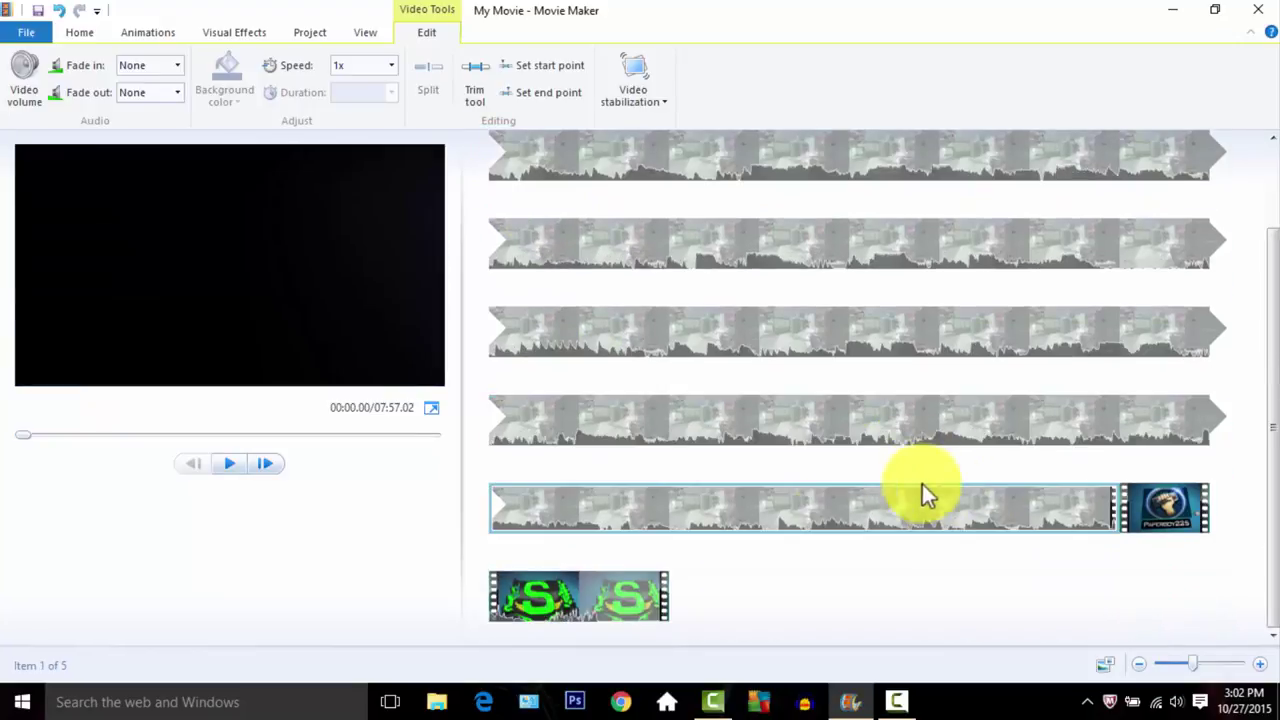
scroll(1051, 403, "up", 1)
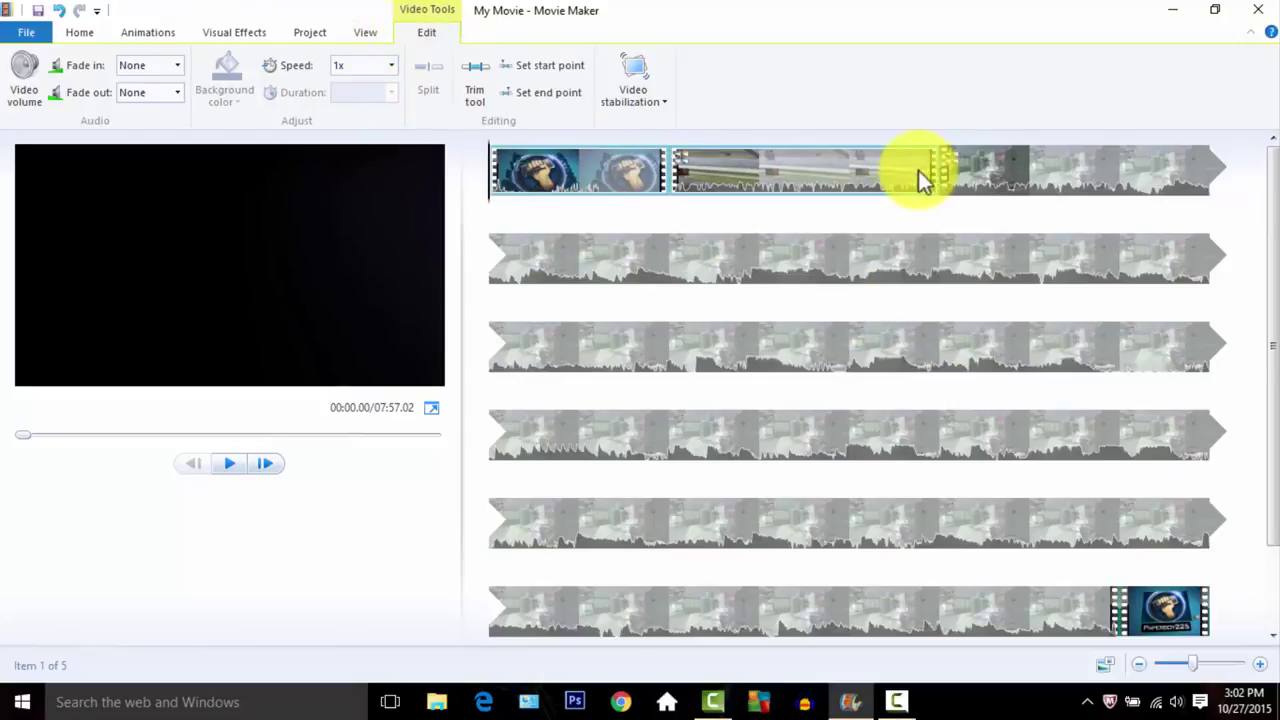
left_click(64, 32)
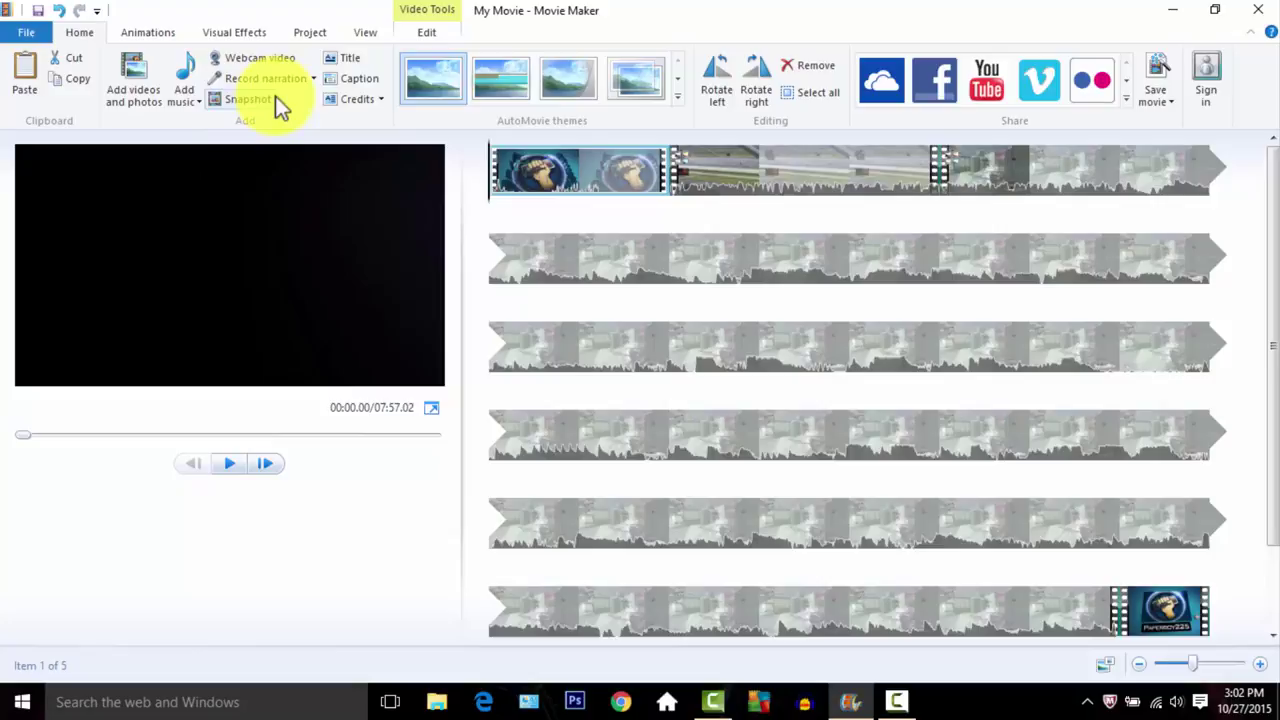
- Place the playhead in the gameplay footage at 01:36.37
left_click(743, 253)
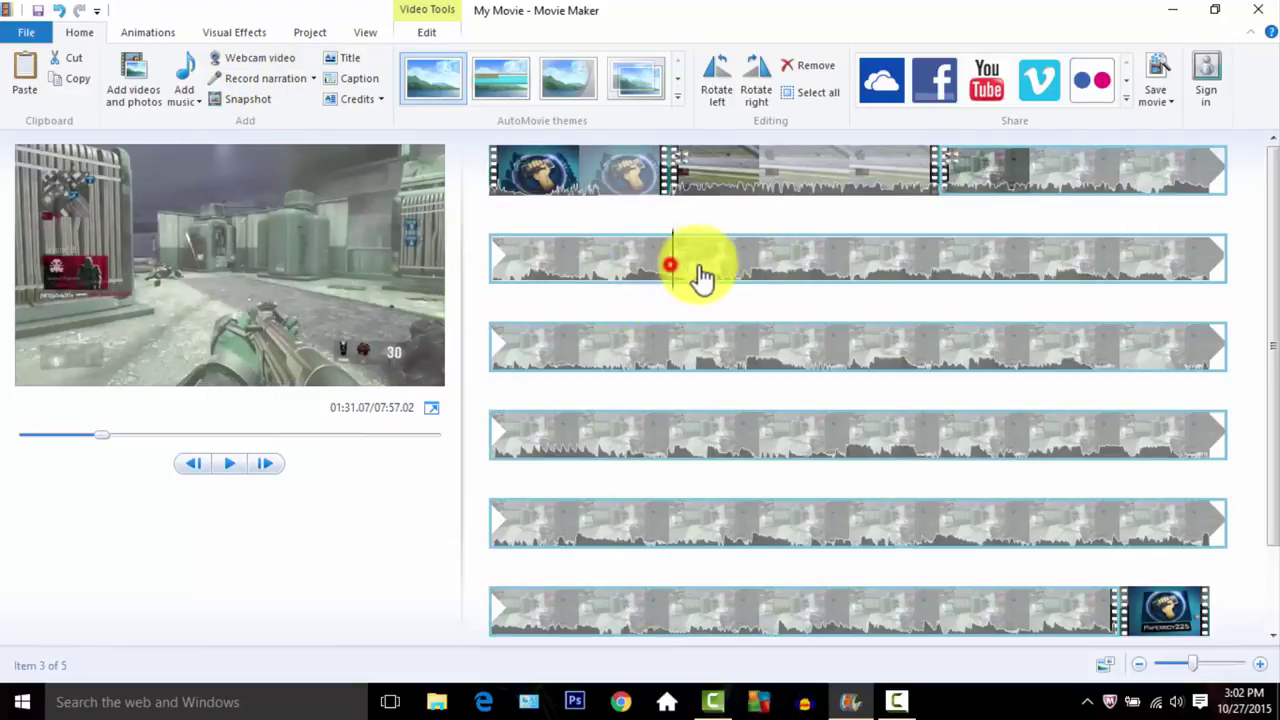
left_click(721, 277)
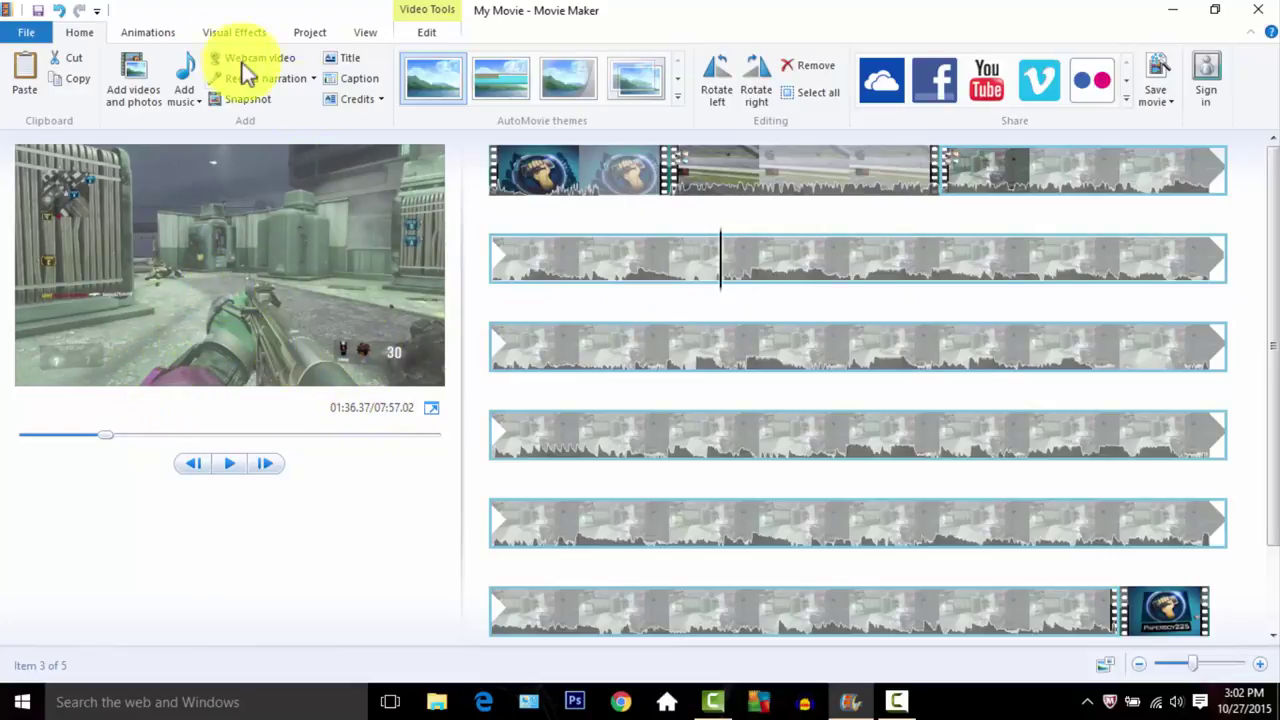
- Add 'Ash O'Connor - Vibe [NCS Release].mp3' as background music from the movie's start
left_click(196, 88)
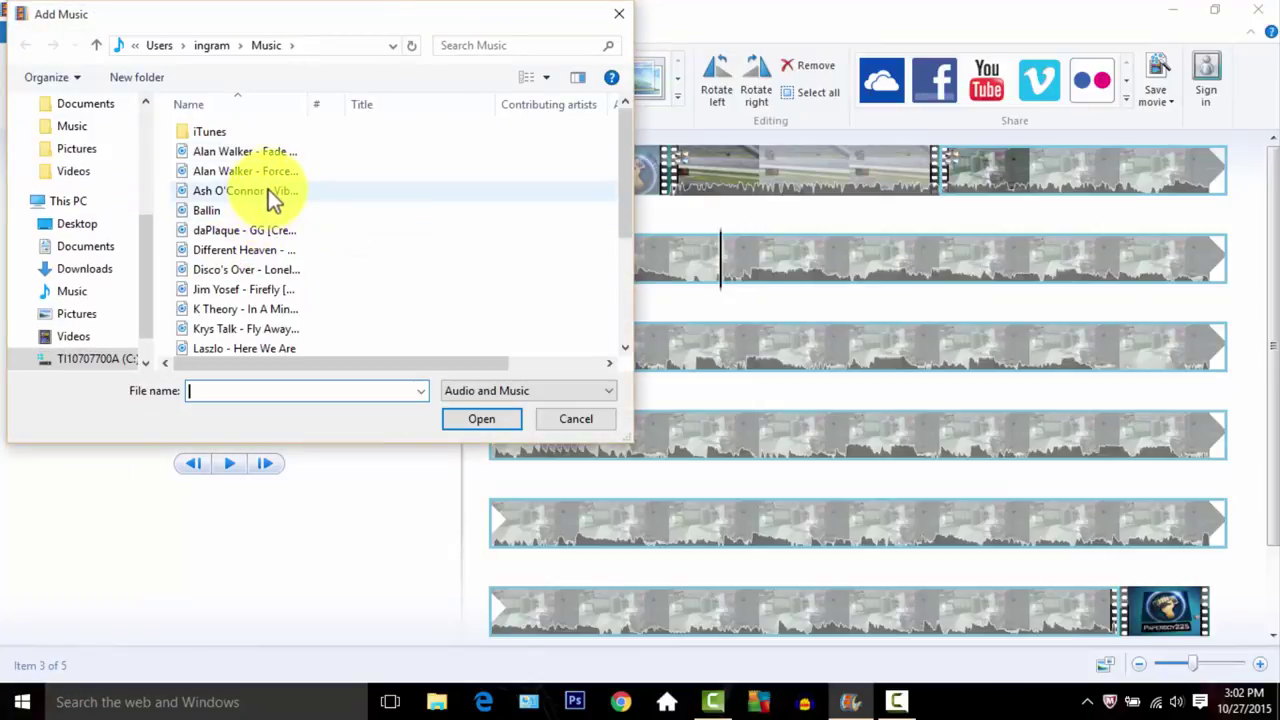
double_click(268, 189)
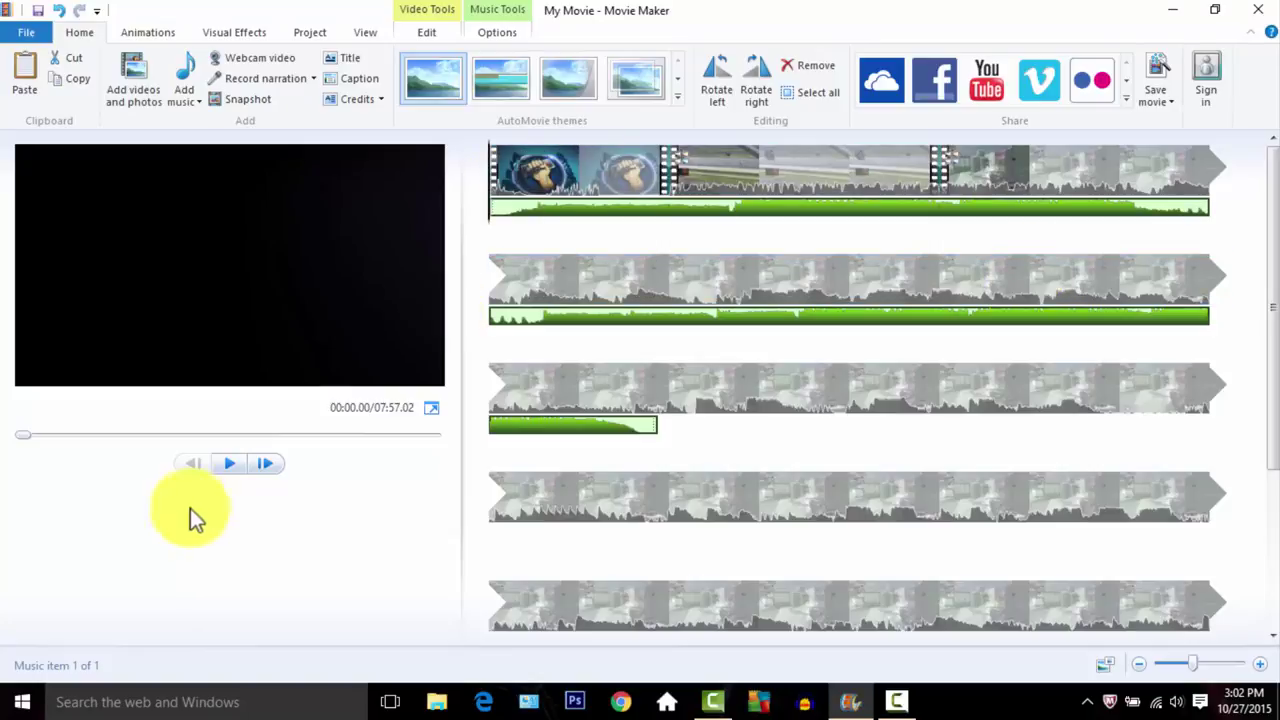
- Play the preview from the Paperboy225 intro with the Ash O'Connor track underneath
left_click(226, 463)
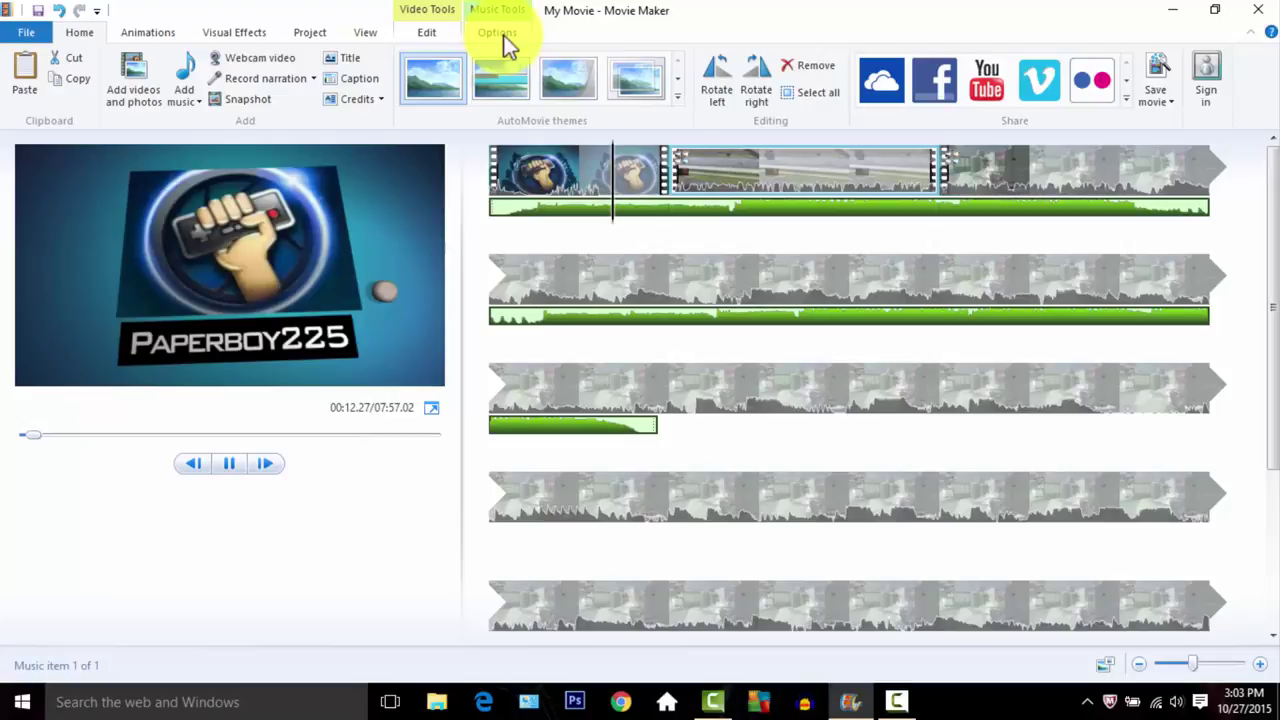
- Check the music track options, pause the preview at 00:34.13, and show Visual Effects
left_click(503, 10)
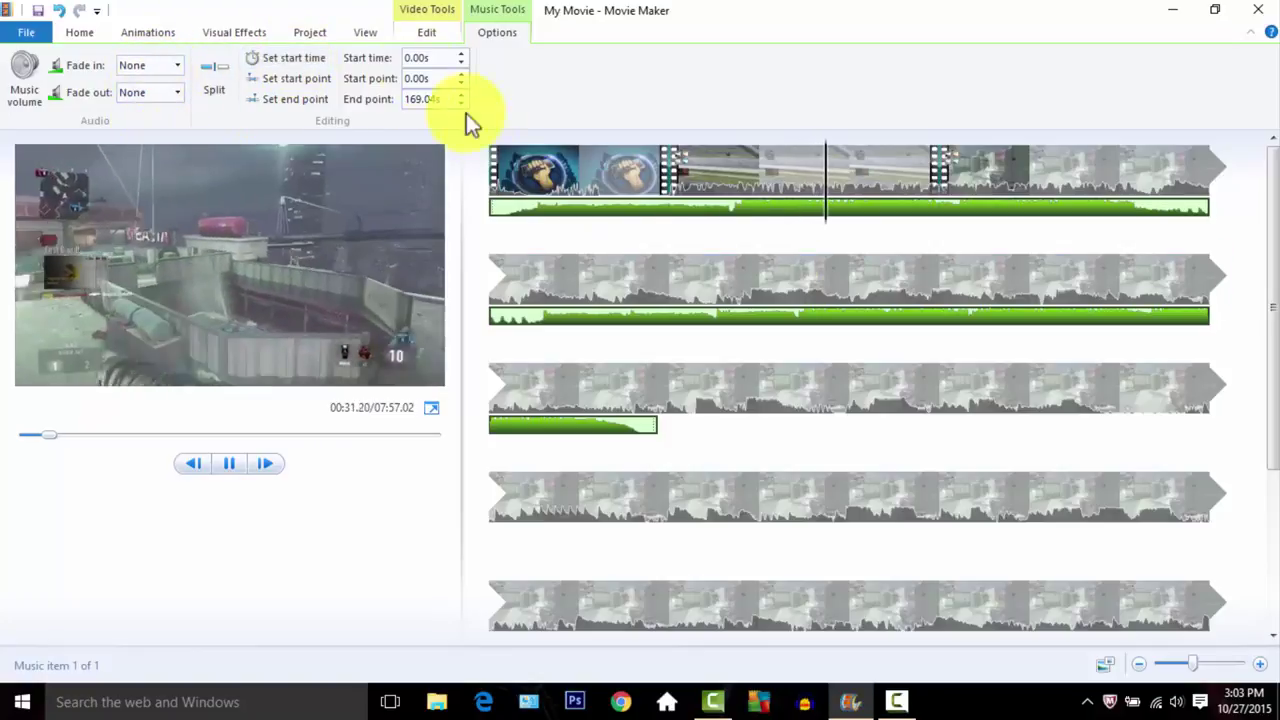
left_click(428, 32)
left_click(80, 32)
left_click(229, 463)
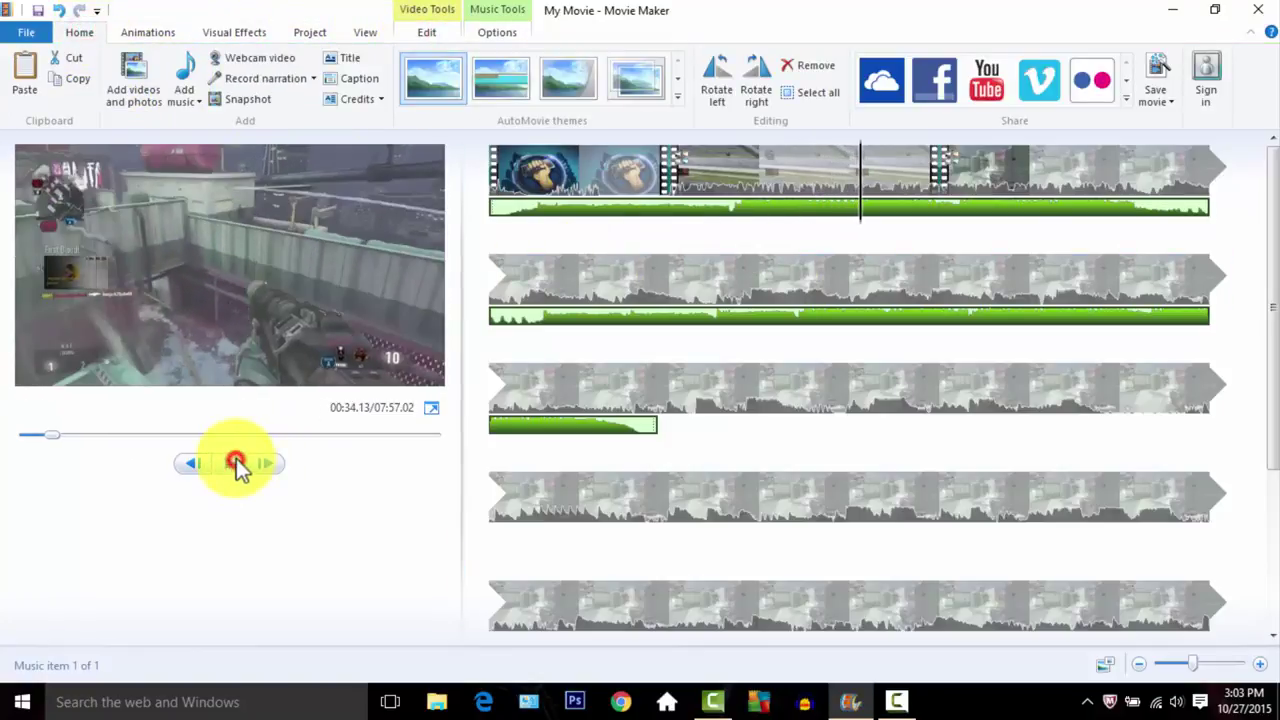
left_click(215, 38)
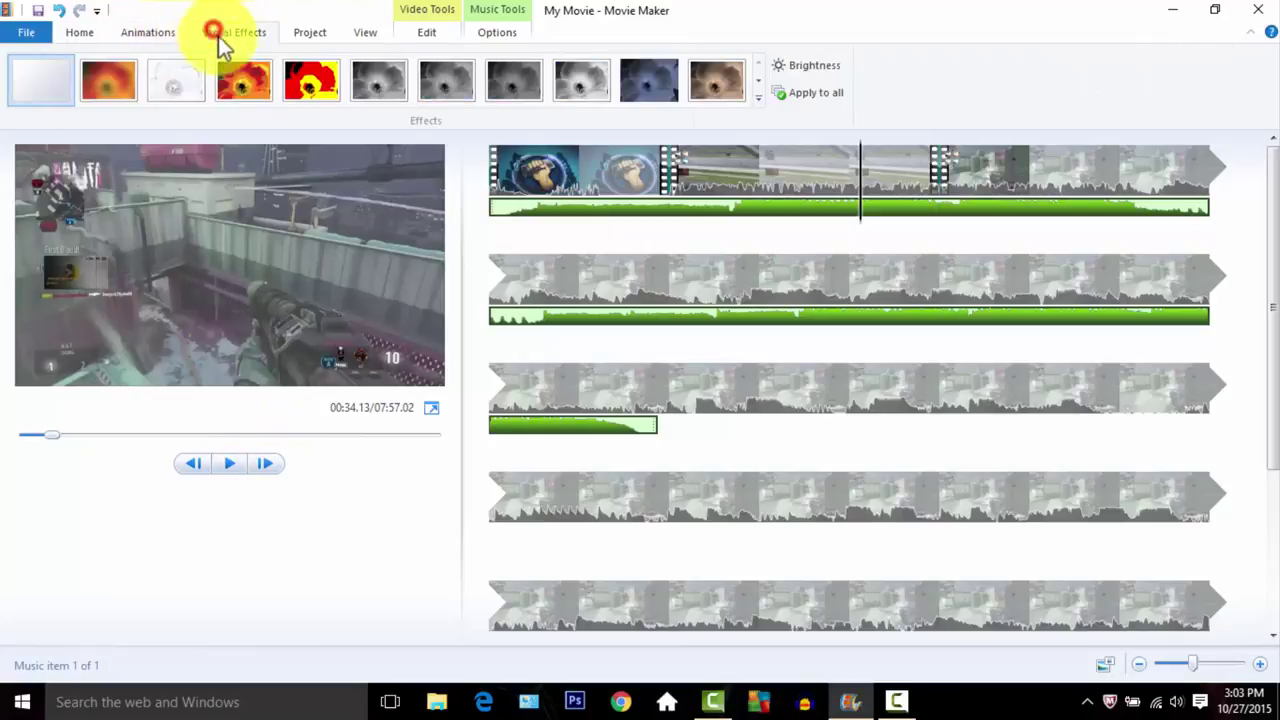
- Preview a transition from the Animations gallery, then go back to Visual Effects
left_click(150, 33)
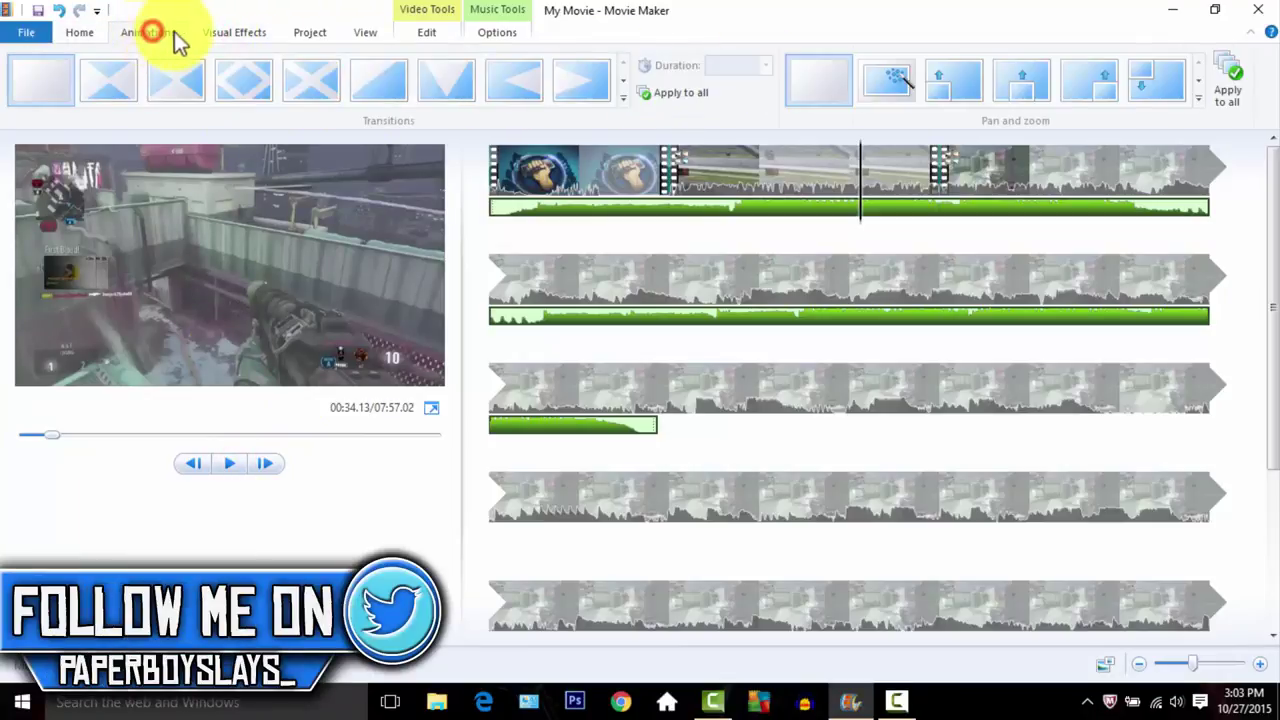
left_click(255, 82)
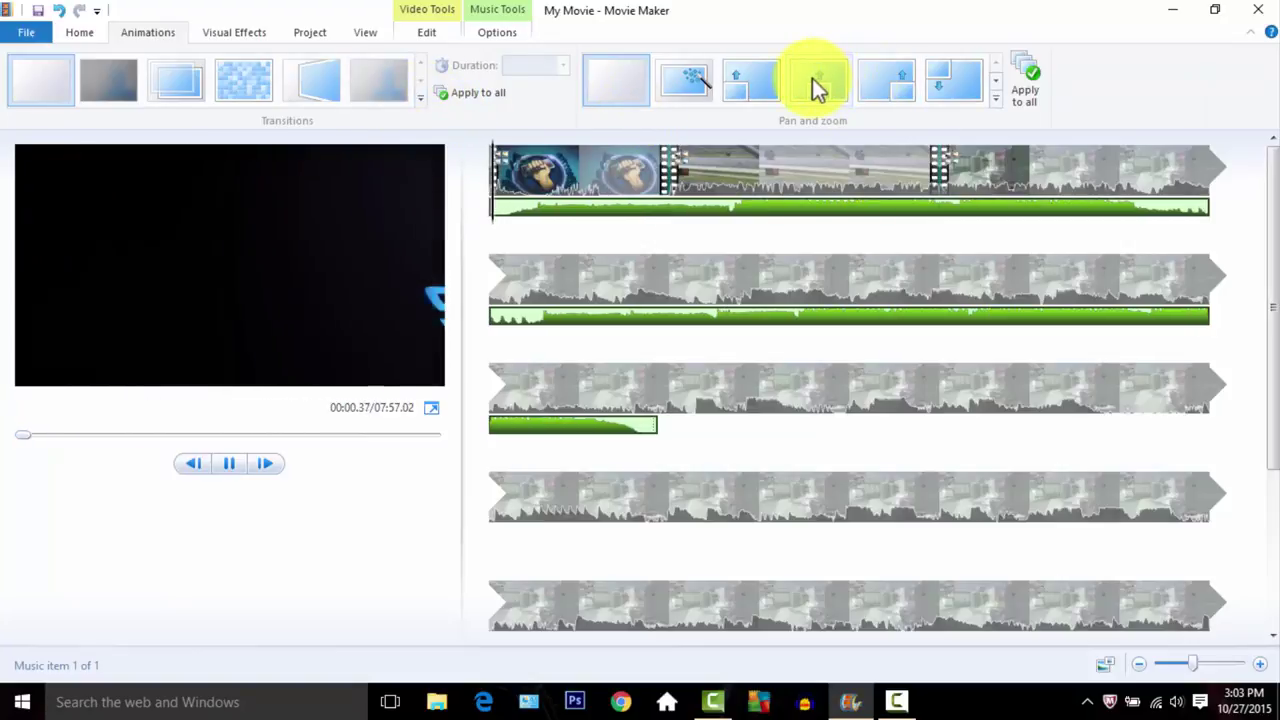
left_click(235, 32)
- Set the Intro clip's speed to 0.5x, making the movie 8:14.85, and play it
left_click(301, 35)
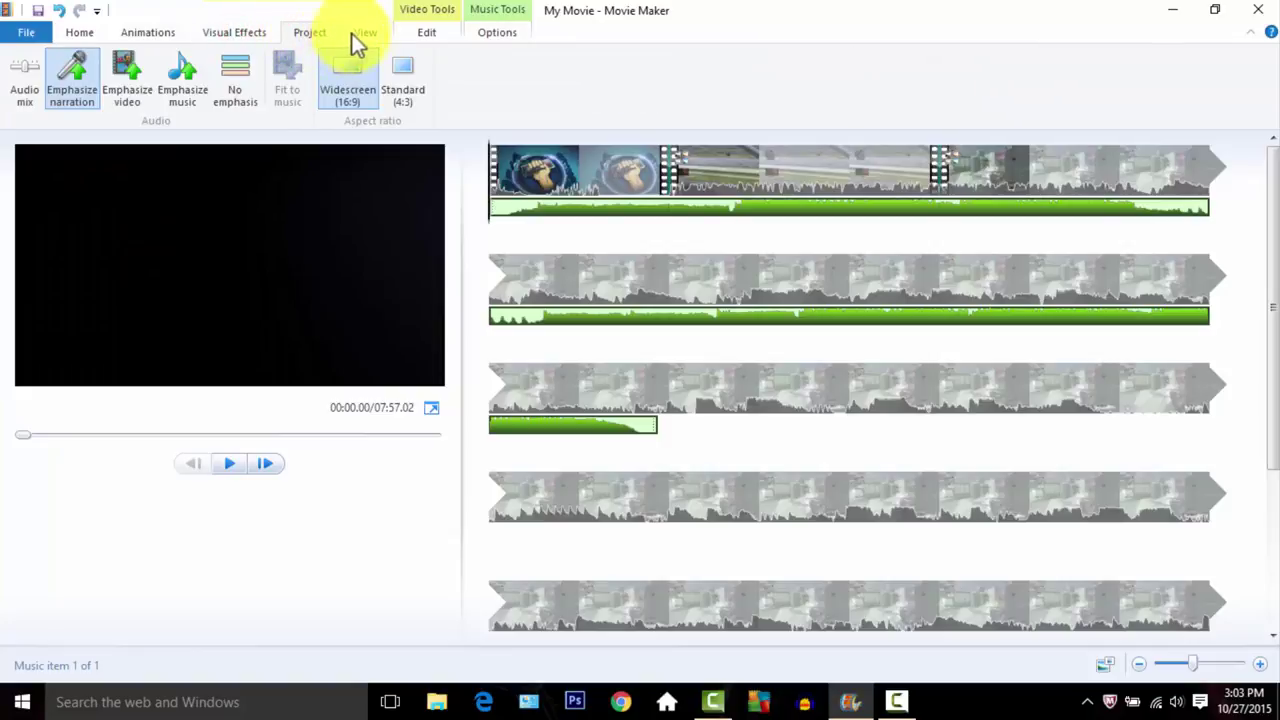
left_click(366, 34)
left_click(428, 33)
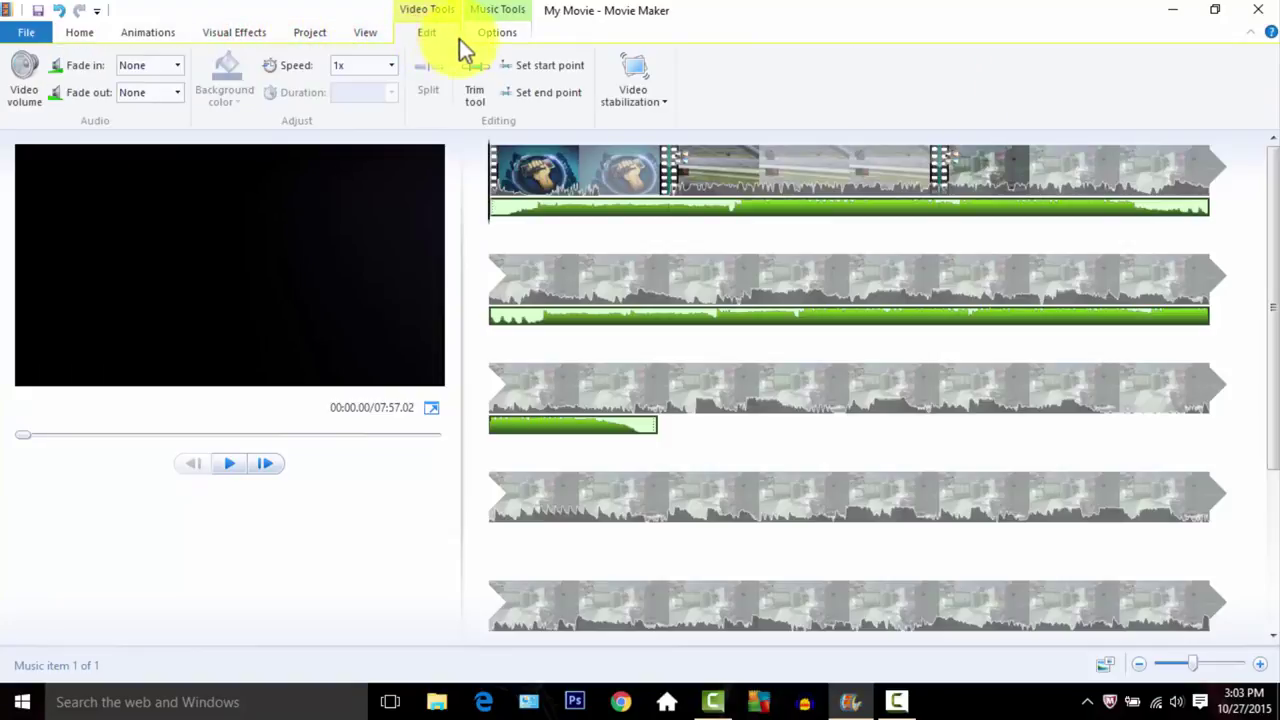
left_click(390, 66)
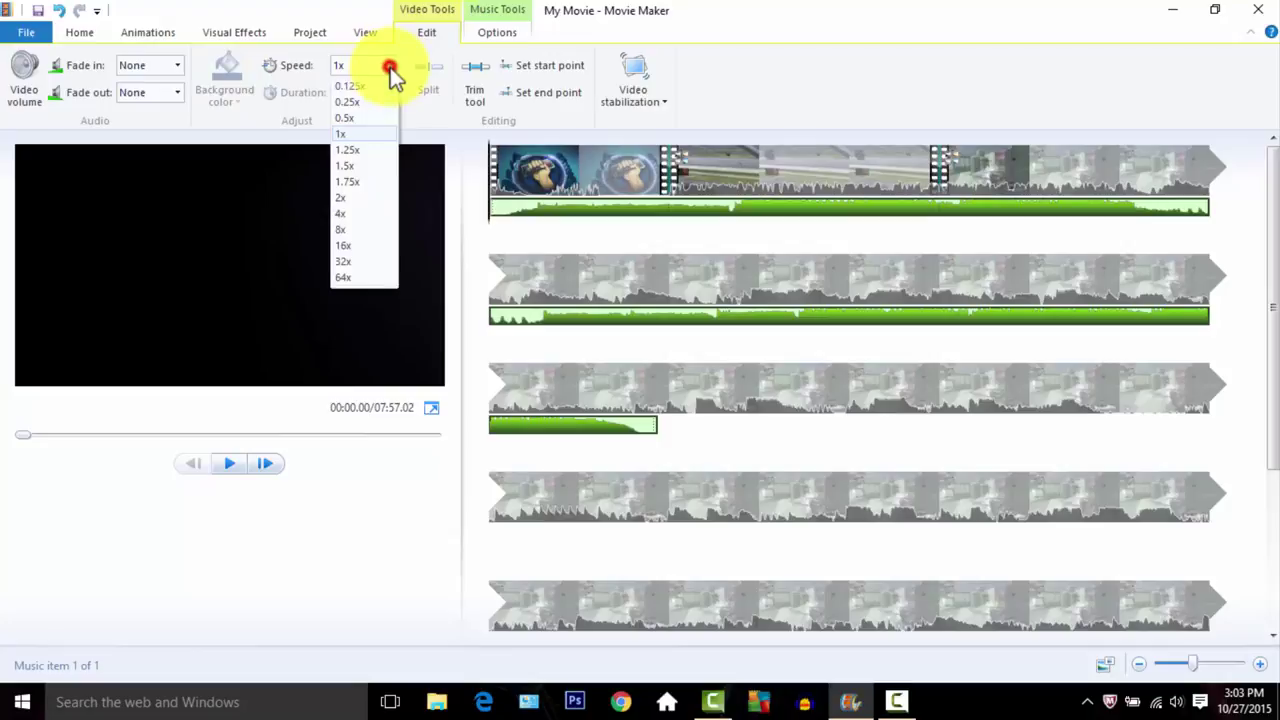
left_click(352, 113)
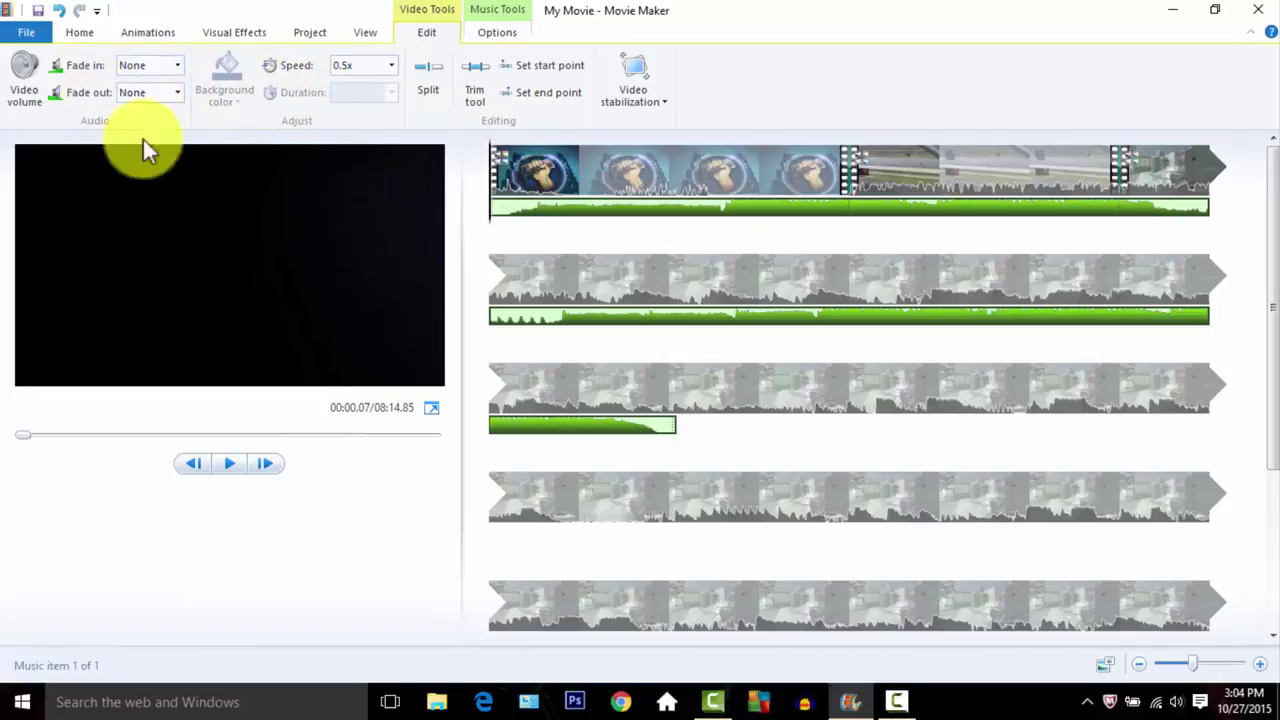
left_click(243, 462)
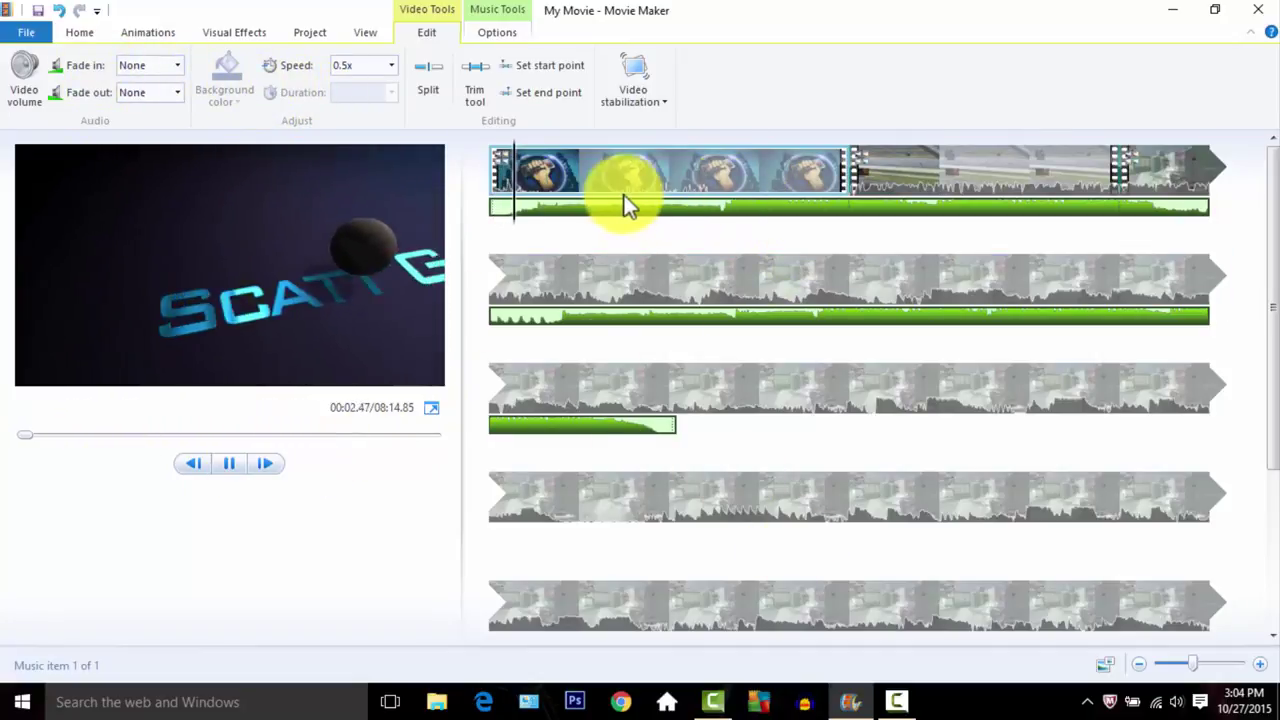
- Pause playback and set the background music volume to roughly mid-level
left_click(230, 465)
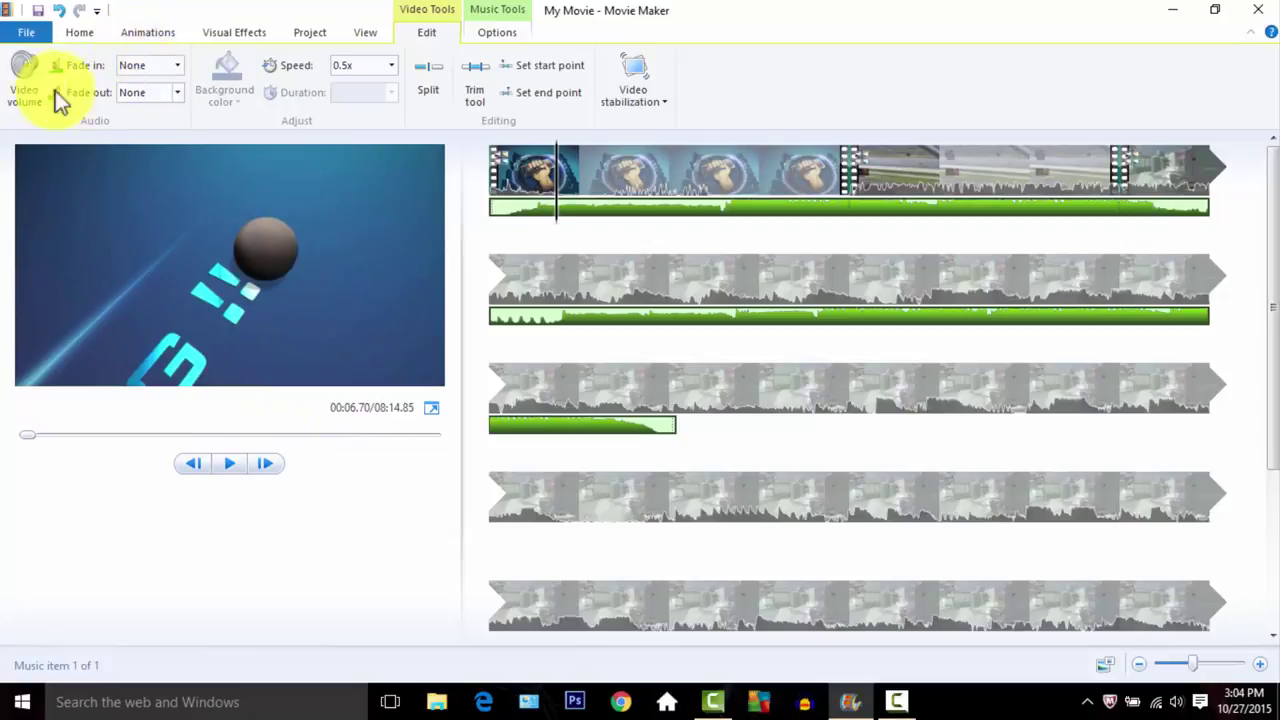
left_click(18, 78)
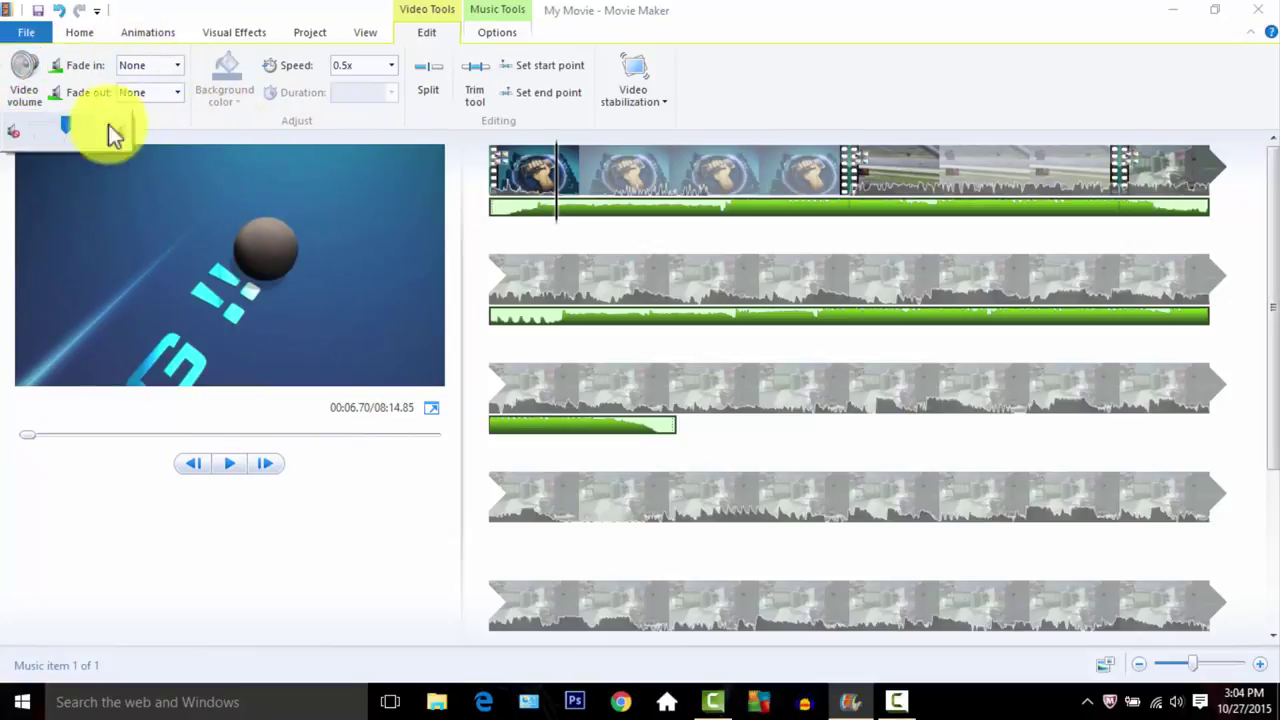
left_click(728, 208)
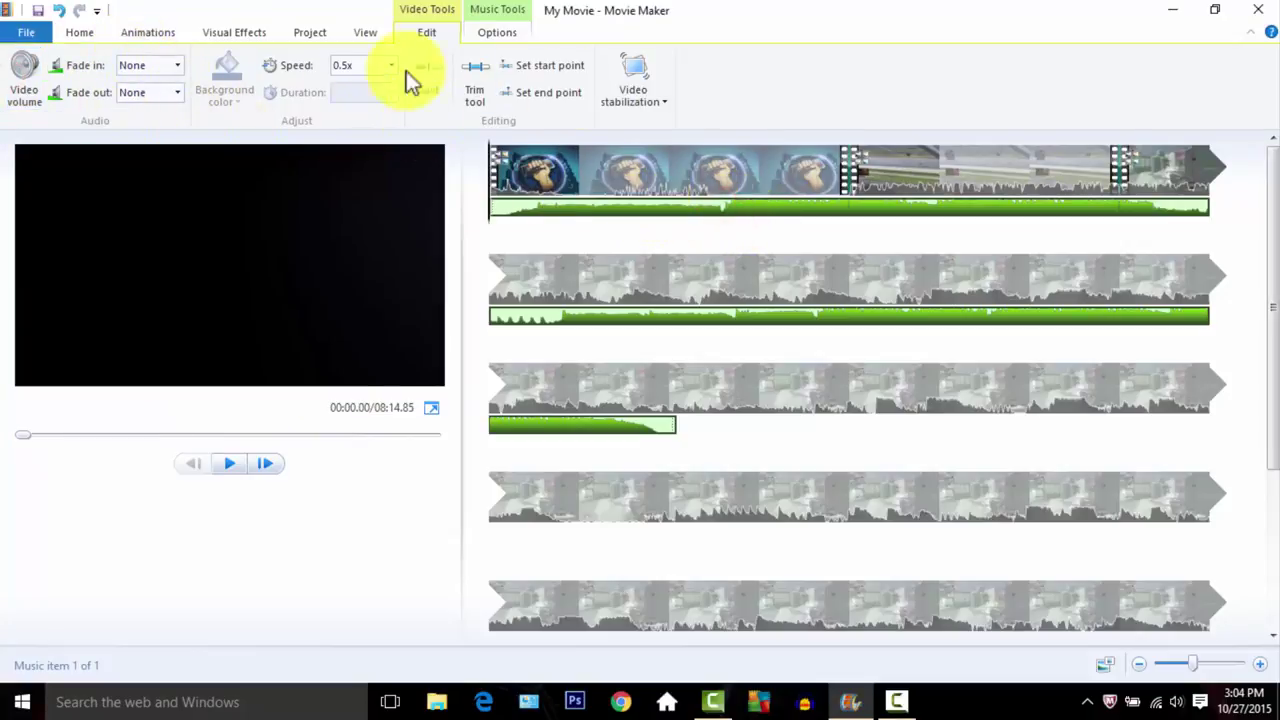
left_click(497, 33)
left_click(44, 90)
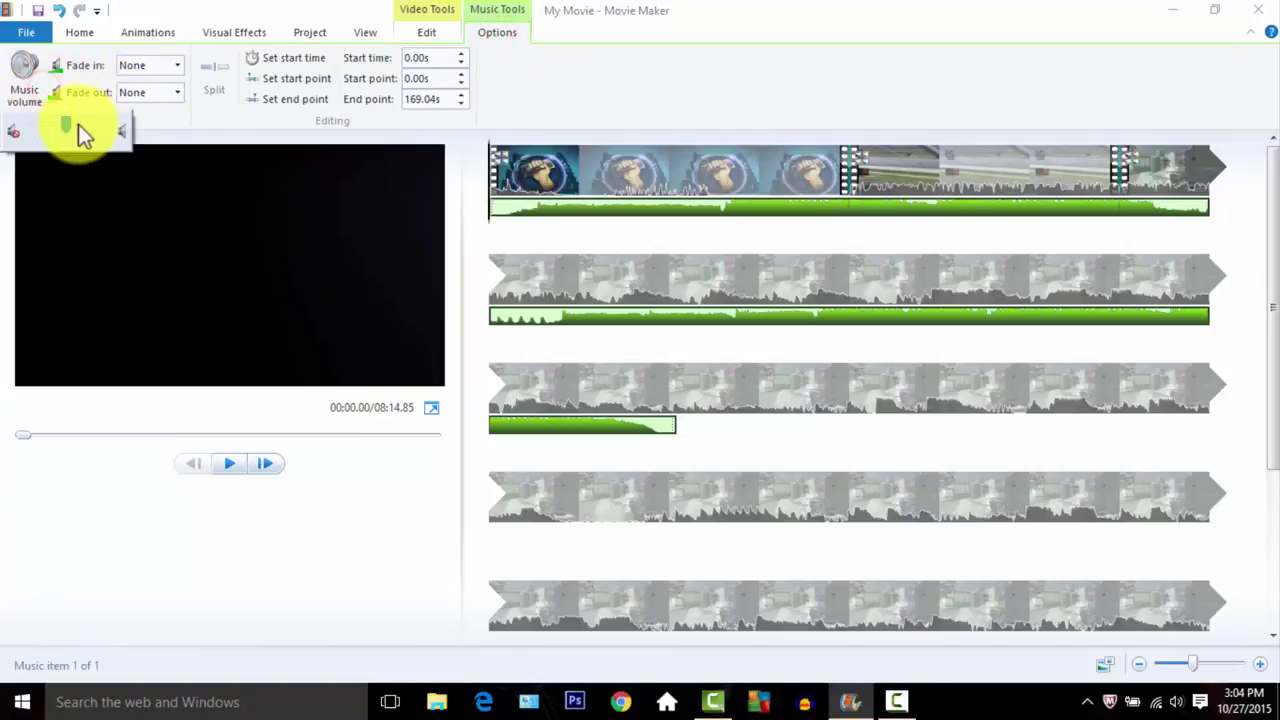
left_click(78, 125)
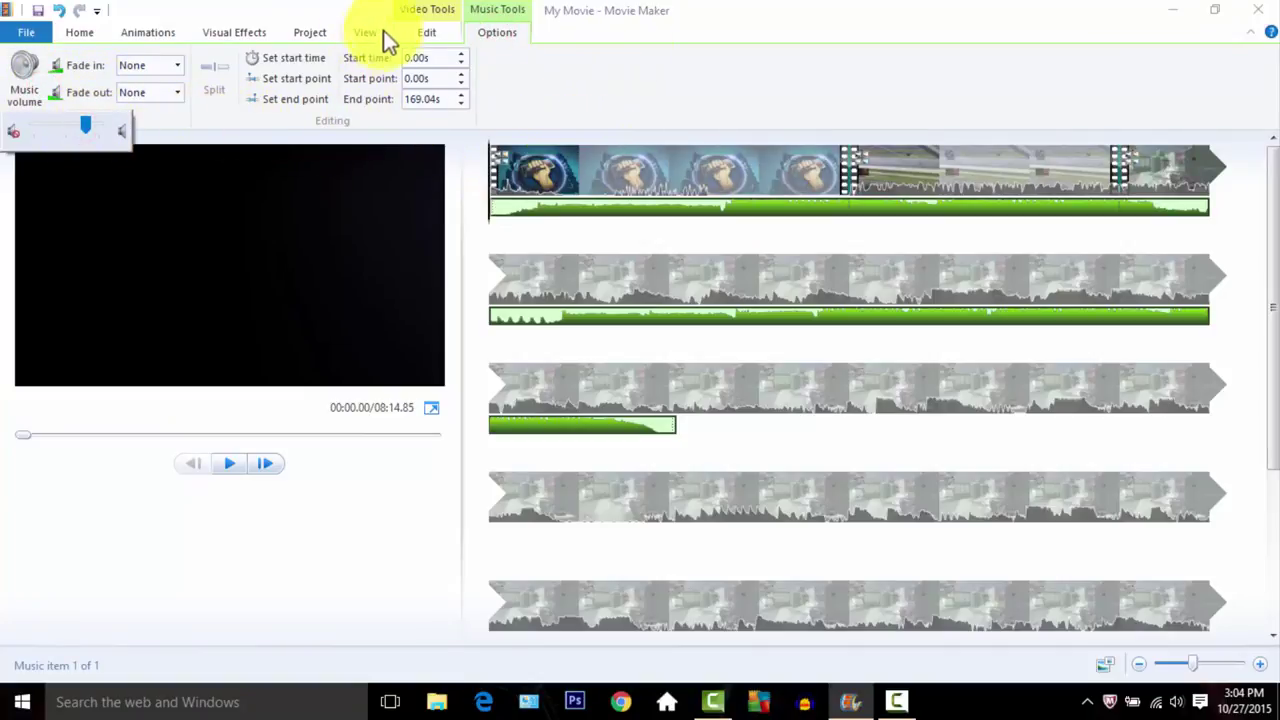
left_click(435, 32)
left_click(85, 34)
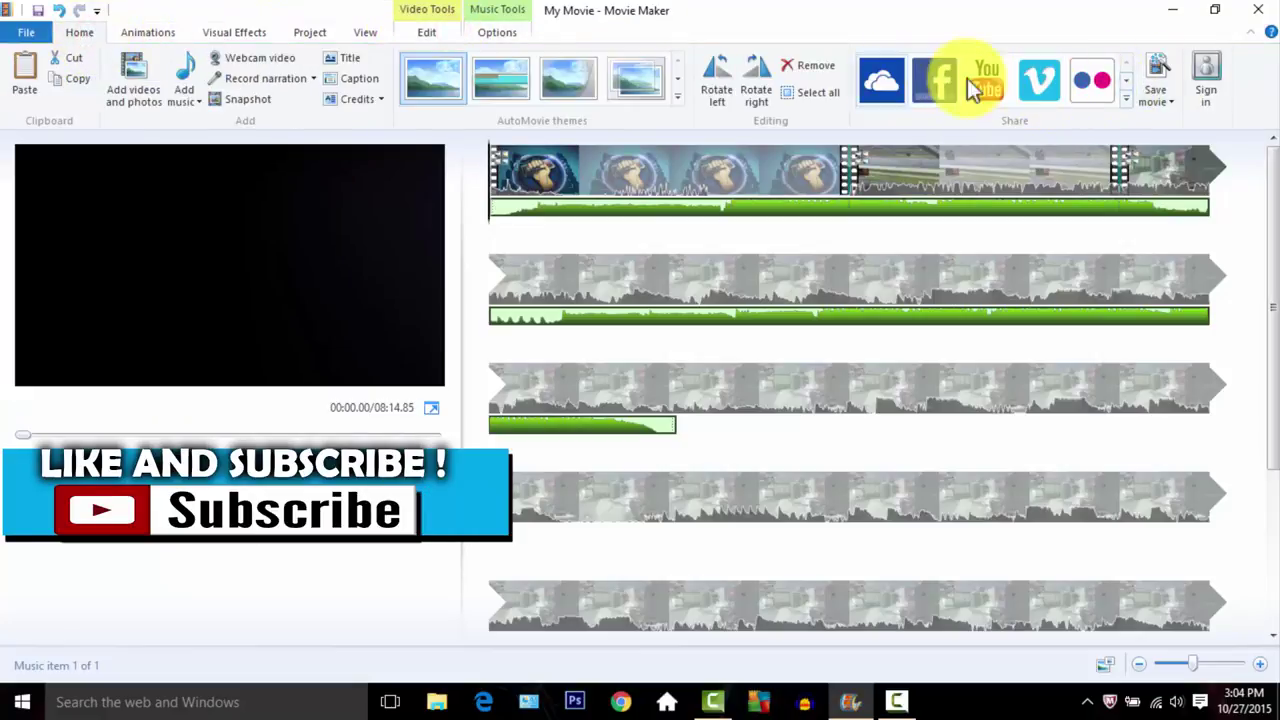
left_click(1157, 104)
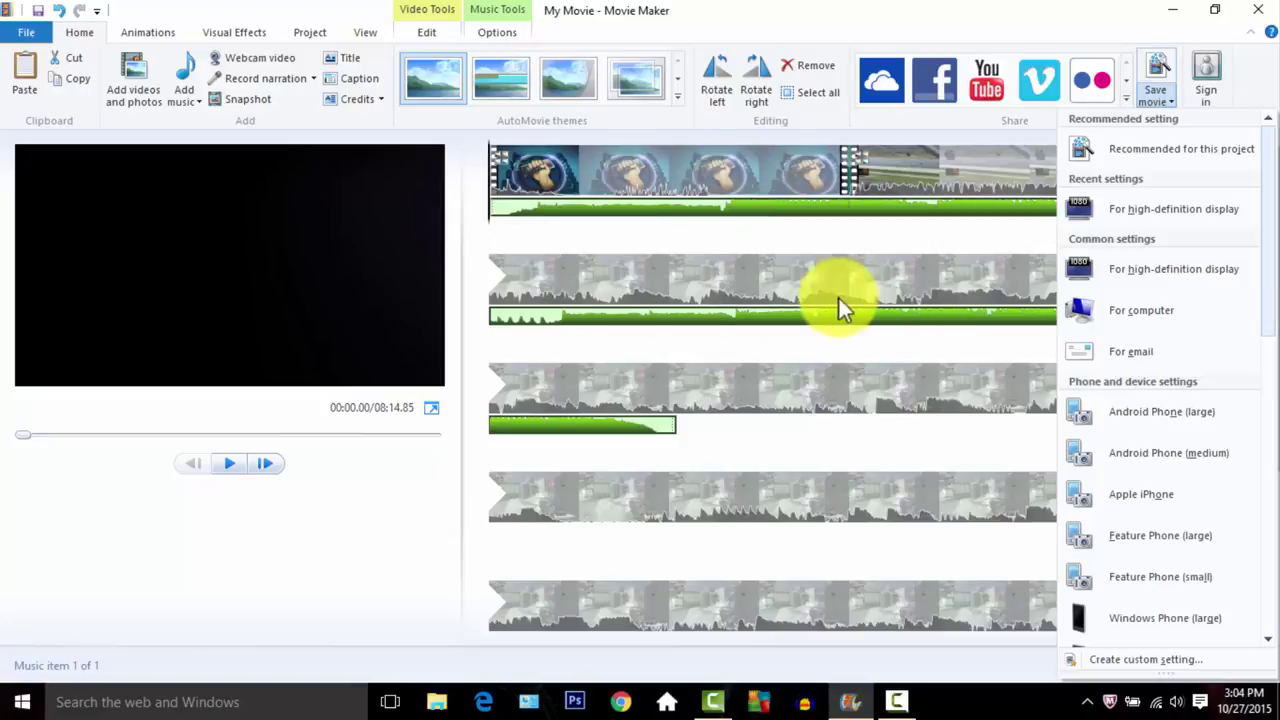
left_click(471, 191)
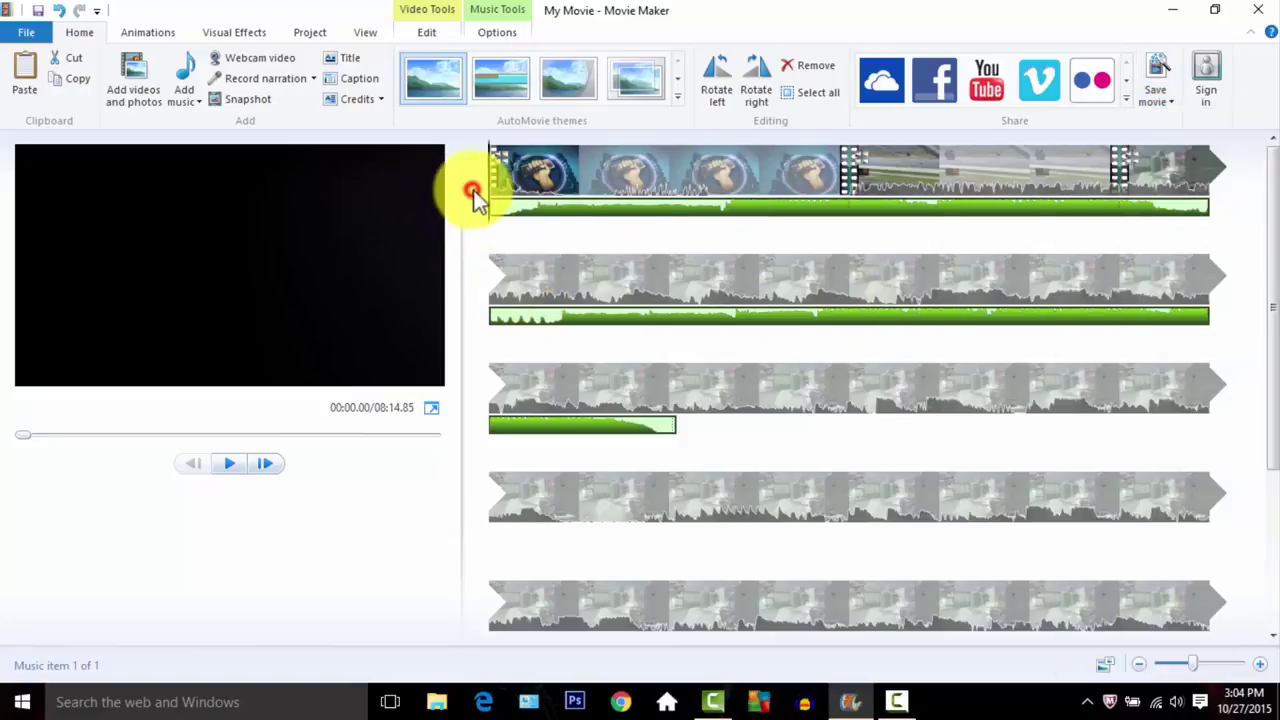